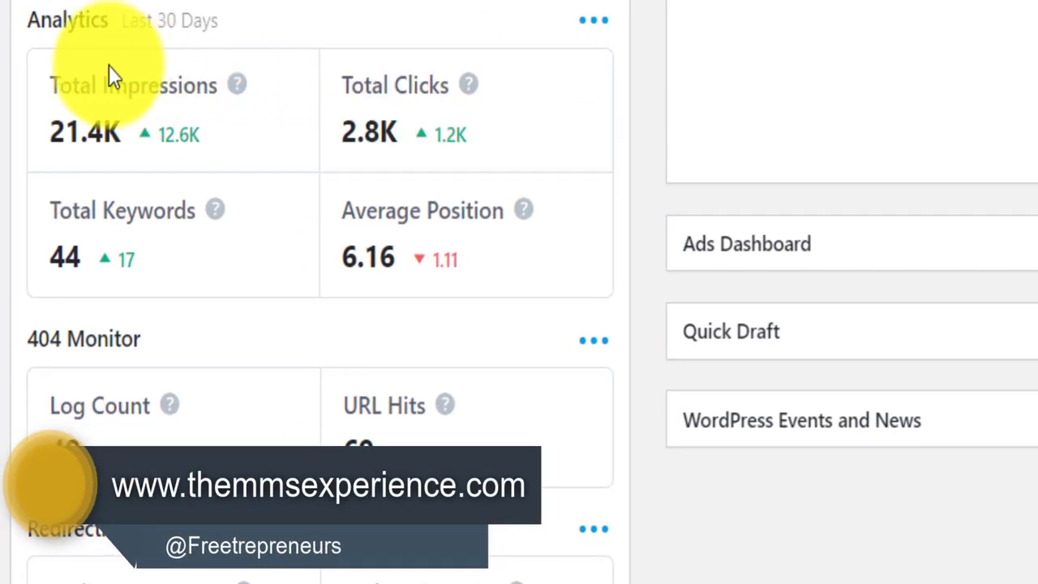
Highlight the 12.6K impressions increase on the WordPress Analytics card.
{"action": "double_click", "coordinate": [185, 132]}
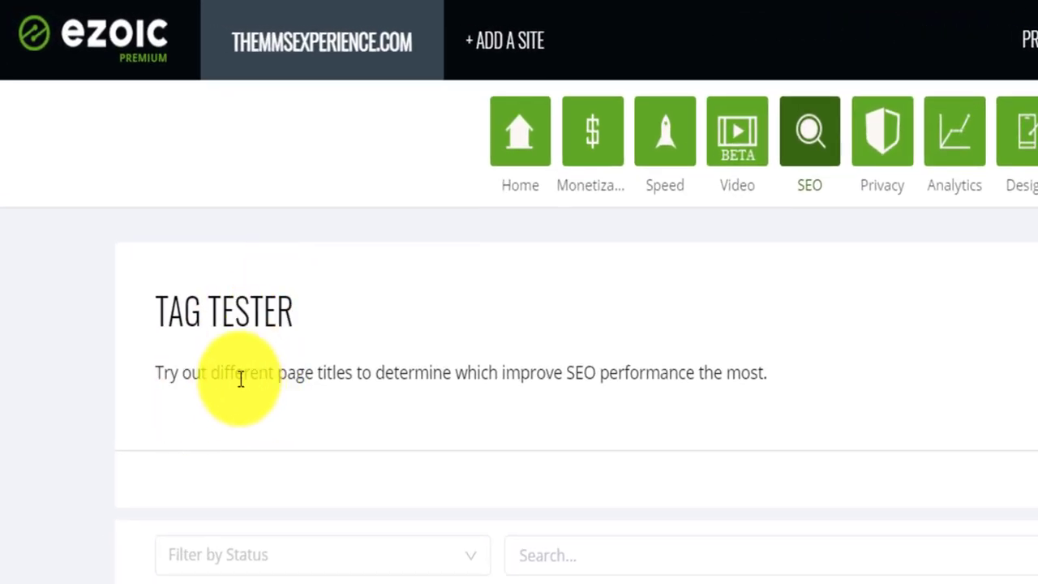
{"action": "left_click_drag", "start_coordinate": [214, 371], "coordinate": [770, 371]}
{"action": "left_click", "coordinate": [804, 362]}
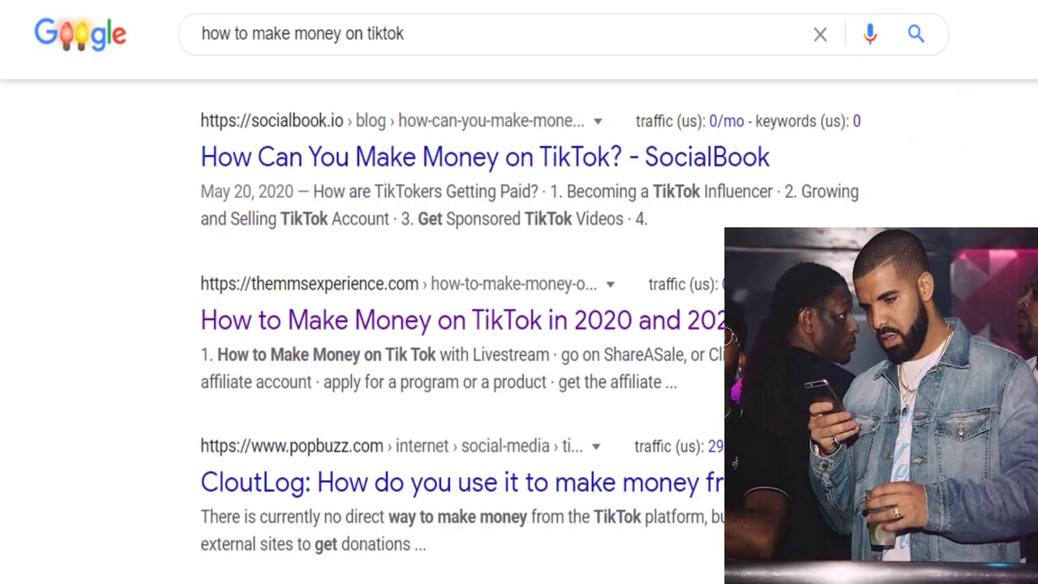
Scroll through the 'how to make money on tiktok' results to compare competitor titles.
{"action": "scroll", "coordinate": [519, 324], "scroll_direction": "up", "scroll_amount": 2}
{"action": "scroll", "coordinate": [518, 325], "scroll_direction": "up", "scroll_amount": 3}
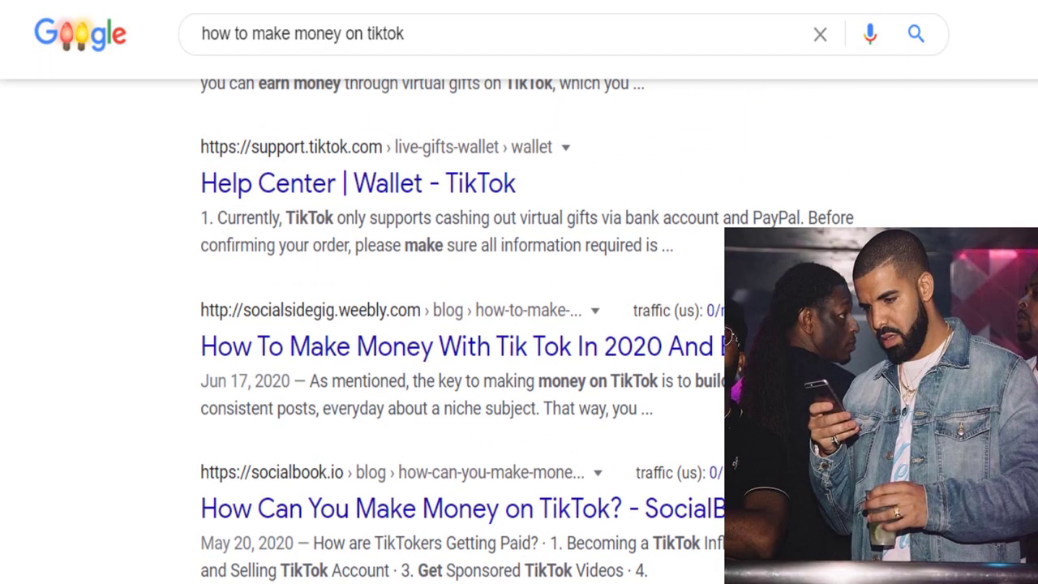
{"action": "scroll", "coordinate": [519, 324], "scroll_direction": "down", "scroll_amount": 6}
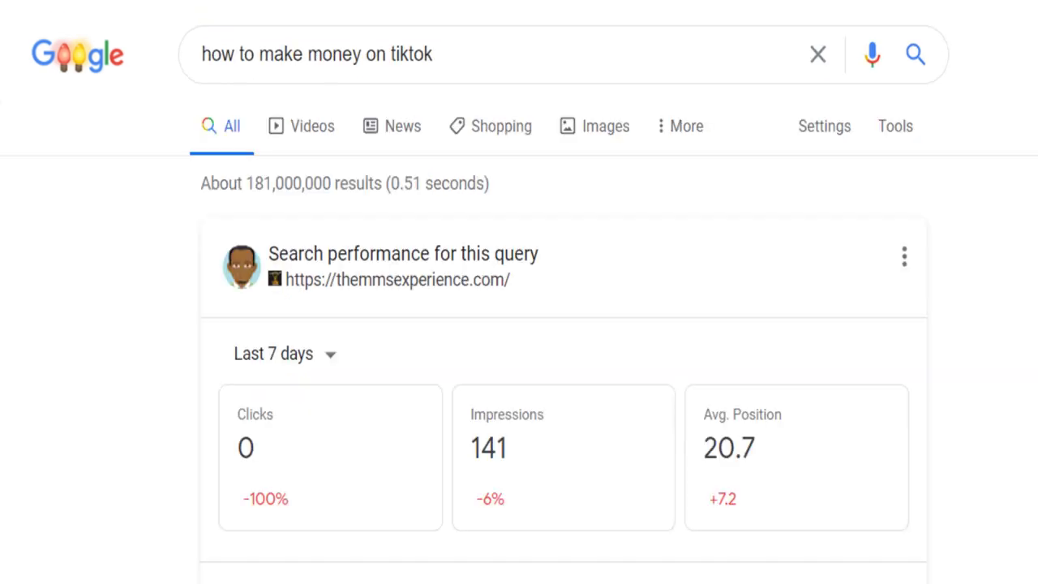
{"action": "scroll", "coordinate": [443, 29], "scroll_direction": "down", "scroll_amount": 8}
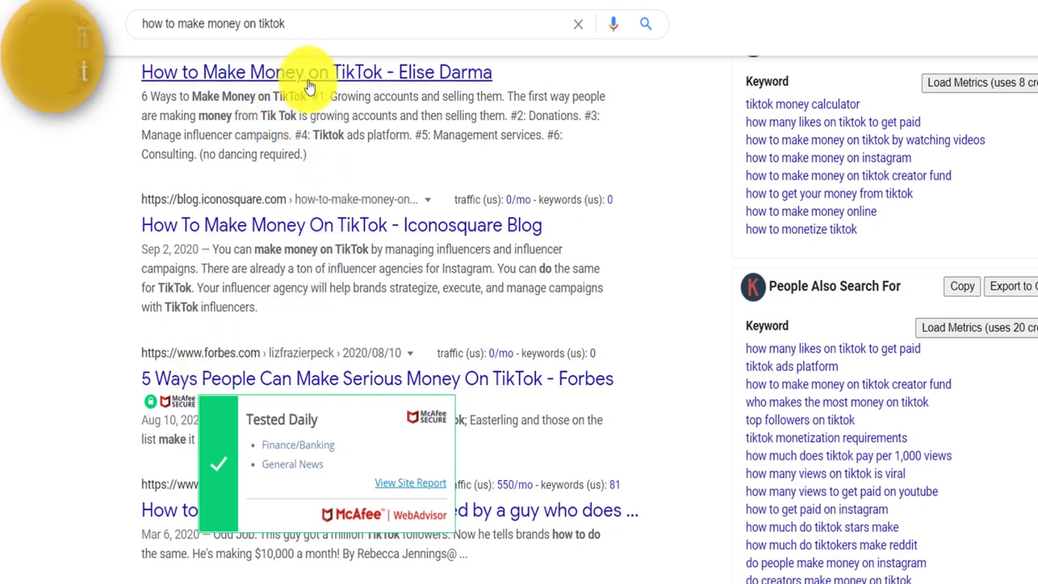
{"action": "scroll", "coordinate": [50, 50], "scroll_direction": "up", "scroll_amount": 2}
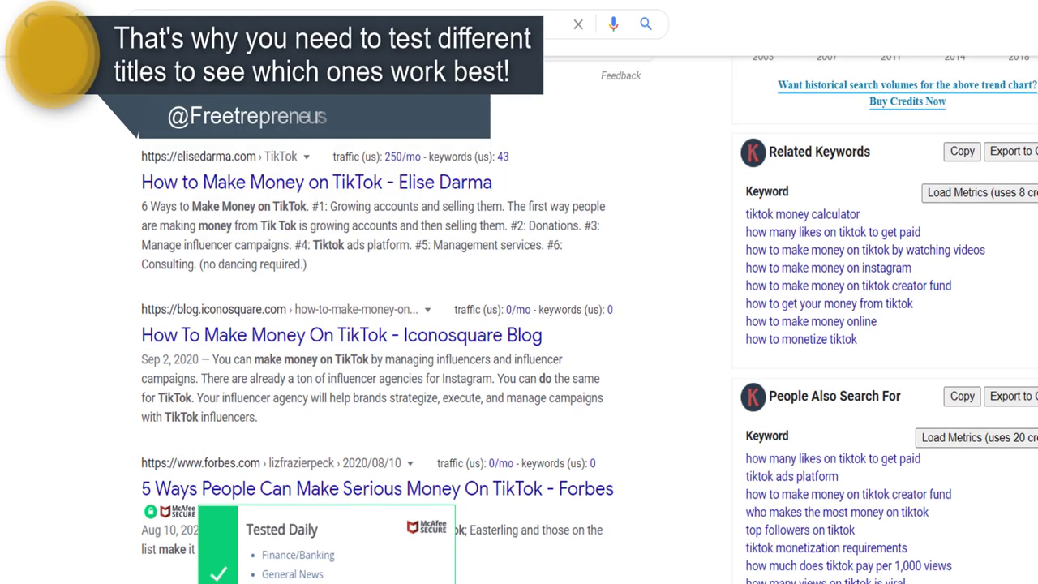
{"action": "scroll", "coordinate": [51, 50], "scroll_direction": "down", "scroll_amount": 1}
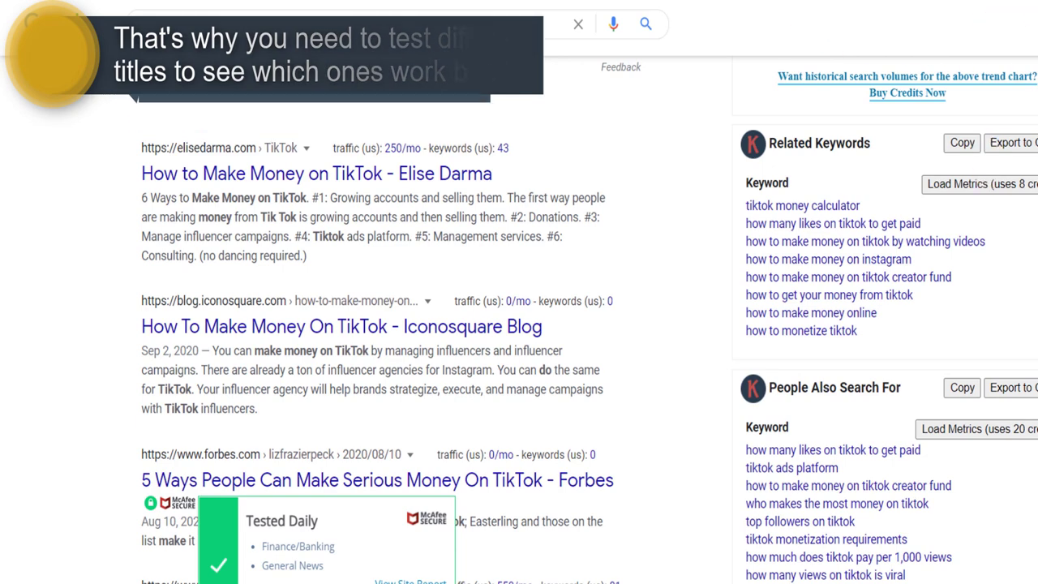
{"action": "scroll", "coordinate": [50, 50], "scroll_direction": "up", "scroll_amount": 5}
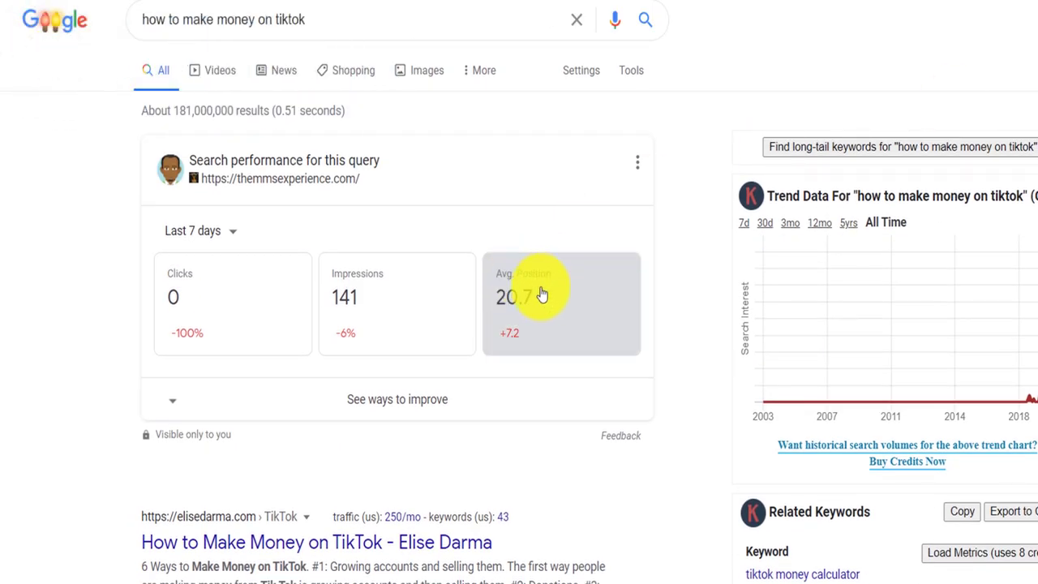
{"action": "scroll", "coordinate": [397, 324], "scroll_direction": "down", "scroll_amount": 10}
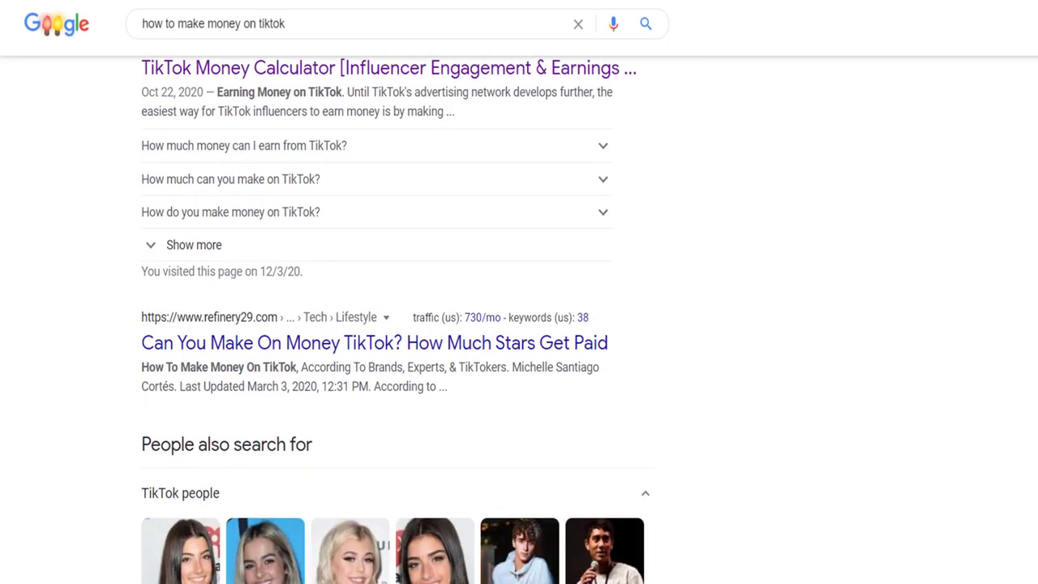
{"action": "scroll", "coordinate": [397, 324], "scroll_direction": "down", "scroll_amount": 5}
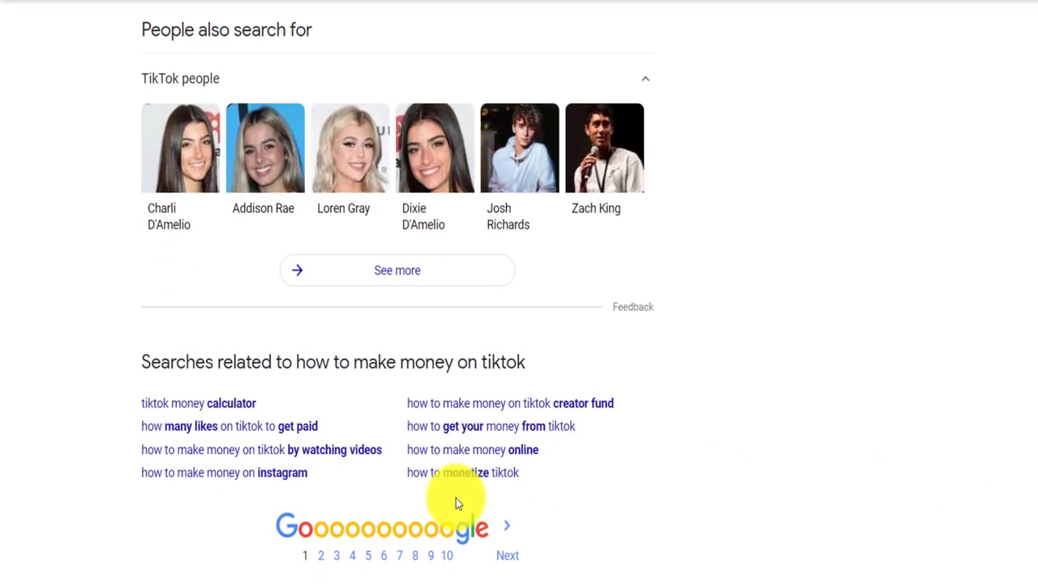
{"action": "left_click", "coordinate": [368, 557]}
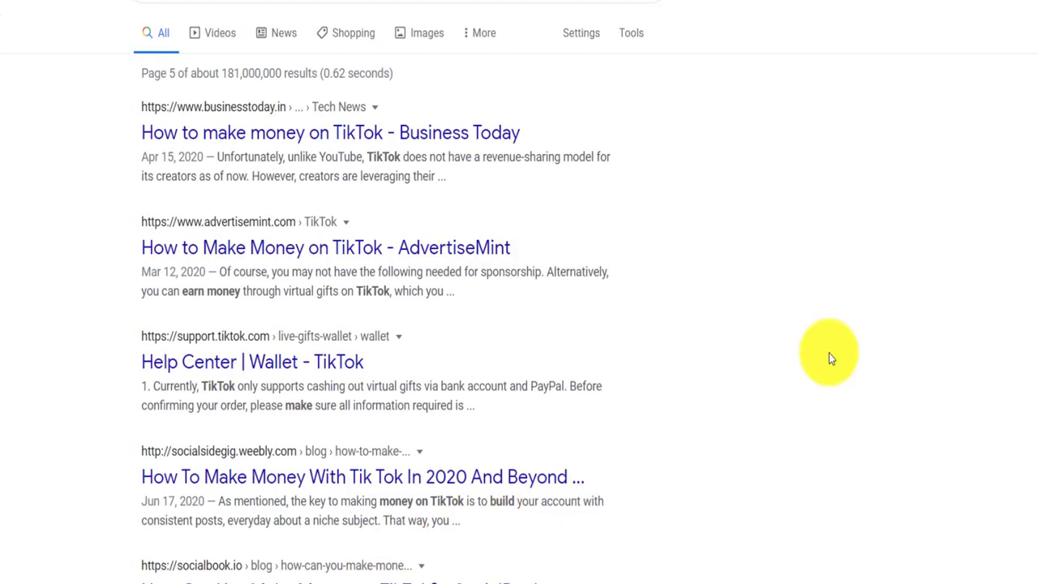
{"action": "scroll", "coordinate": [244, 259], "scroll_direction": "down", "scroll_amount": 6}
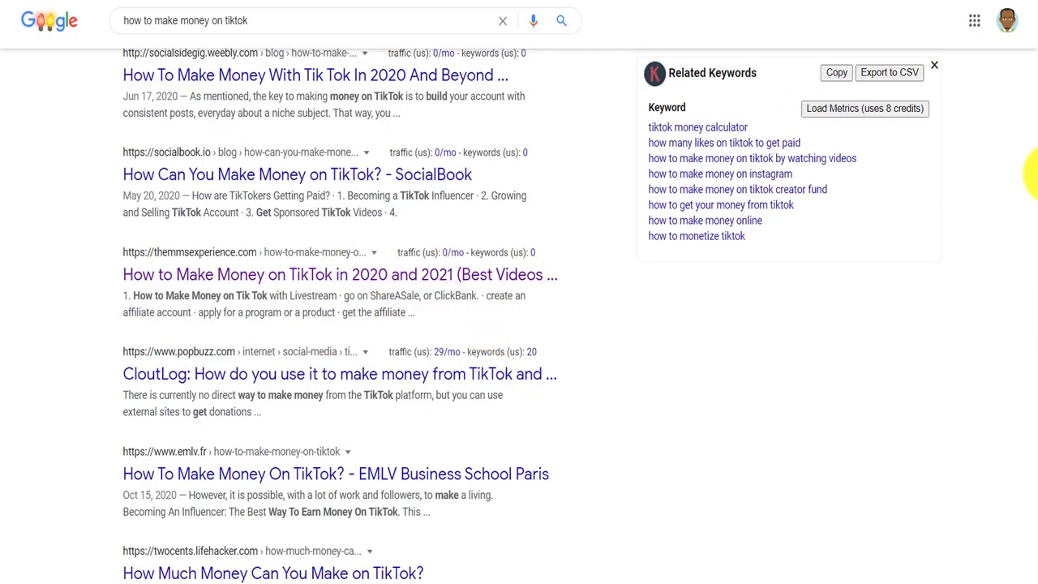
{"action": "scroll", "coordinate": [1026, 324], "scroll_direction": "down", "scroll_amount": 5}
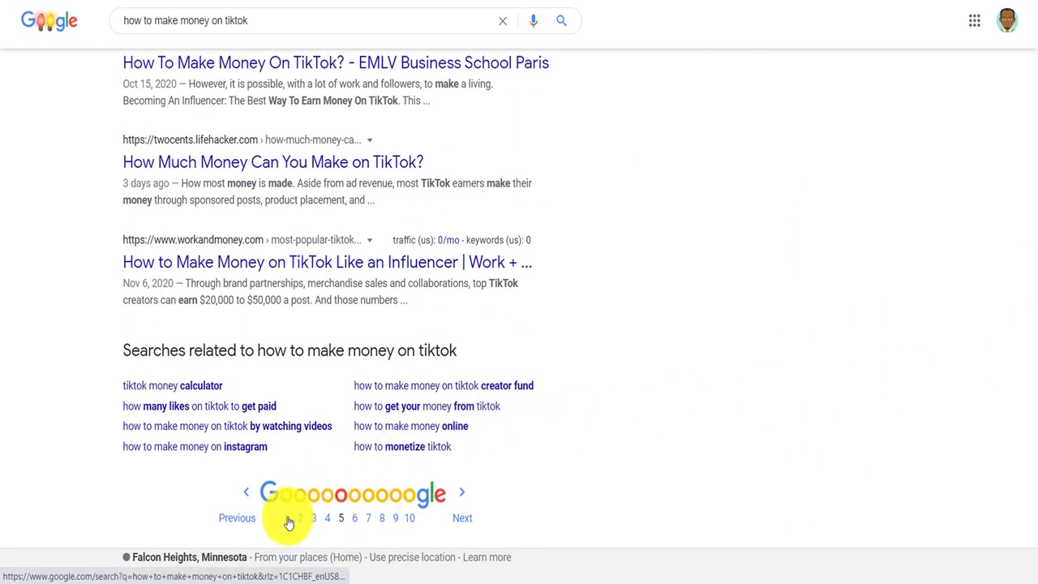
{"action": "left_click", "coordinate": [289, 521]}
{"action": "scroll", "coordinate": [1031, 122], "scroll_direction": "down", "scroll_amount": 6}
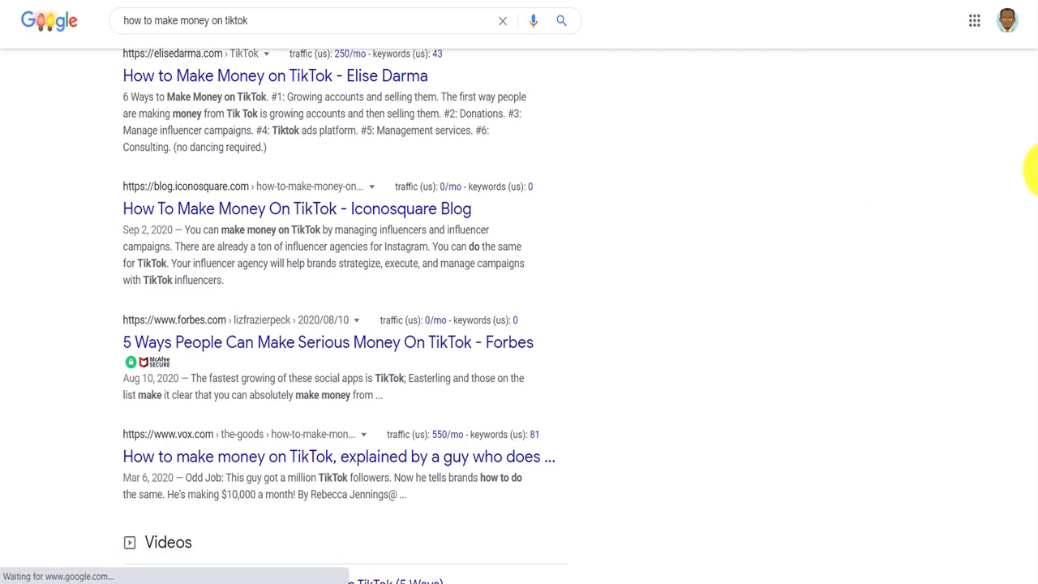
{"action": "scroll", "coordinate": [1030, 166], "scroll_direction": "down", "scroll_amount": 3}
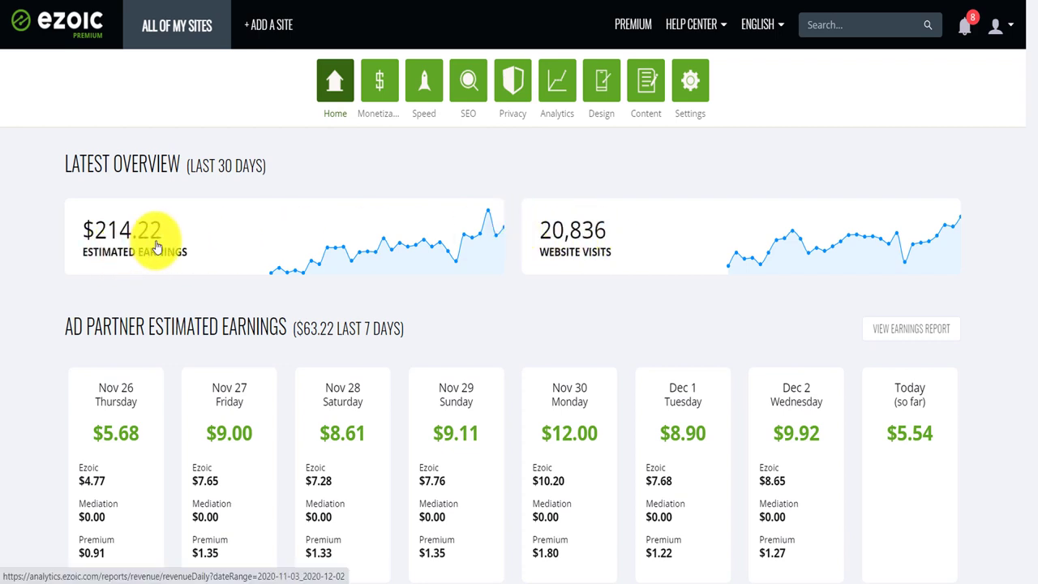
Open the Revenue Overview report from a daily earnings card on Ezoic Home.
{"action": "scroll", "coordinate": [335, 97], "scroll_direction": "down", "scroll_amount": 2}
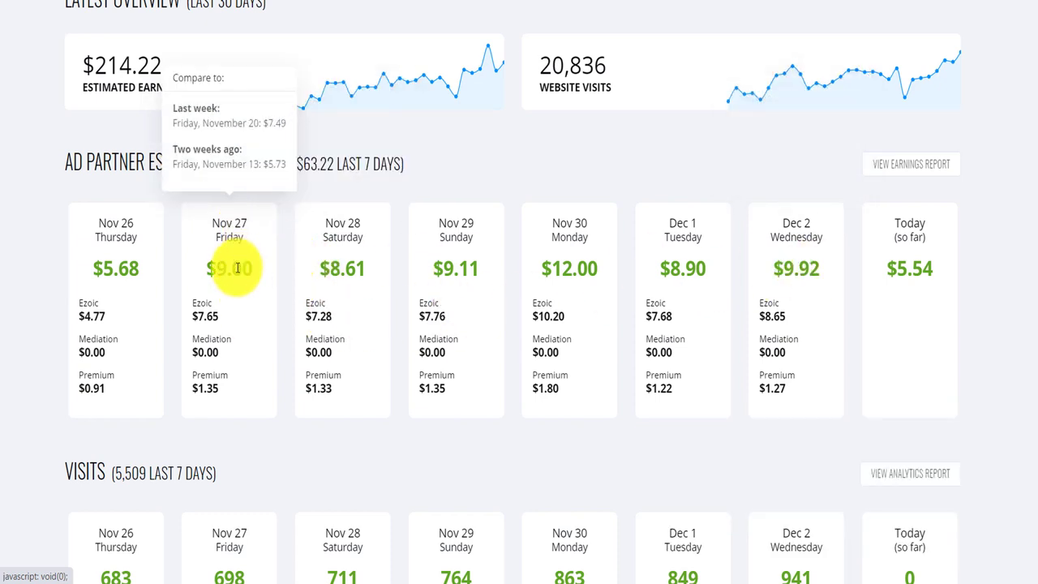
{"action": "left_click", "coordinate": [563, 281]}
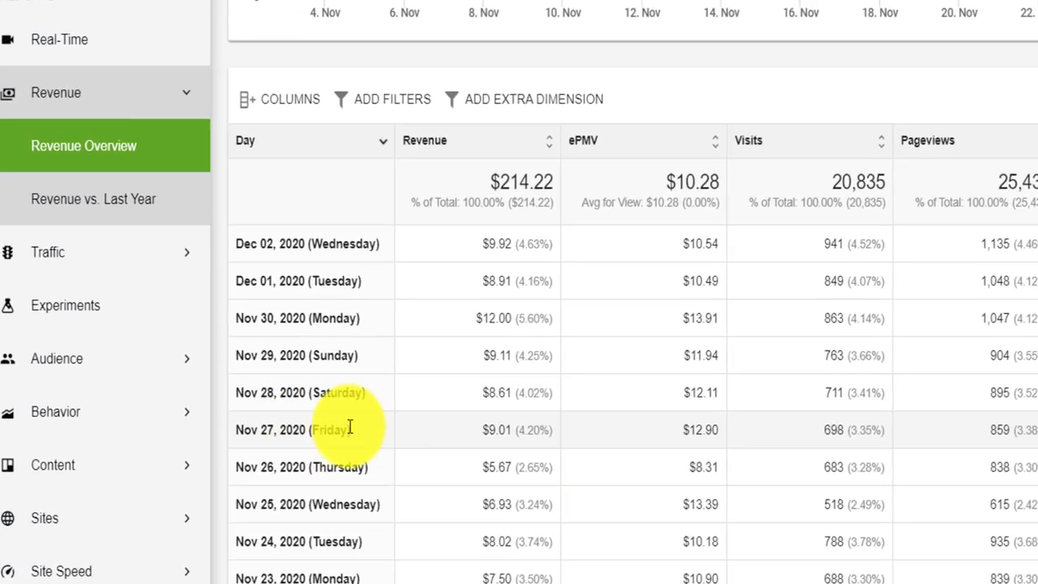
Highlight the daily ePMV figures, including Nov 27 ($12.90) and Nov 28 ($12.11).
{"action": "left_click_drag", "start_coordinate": [545, 319], "coordinate": [600, 365]}
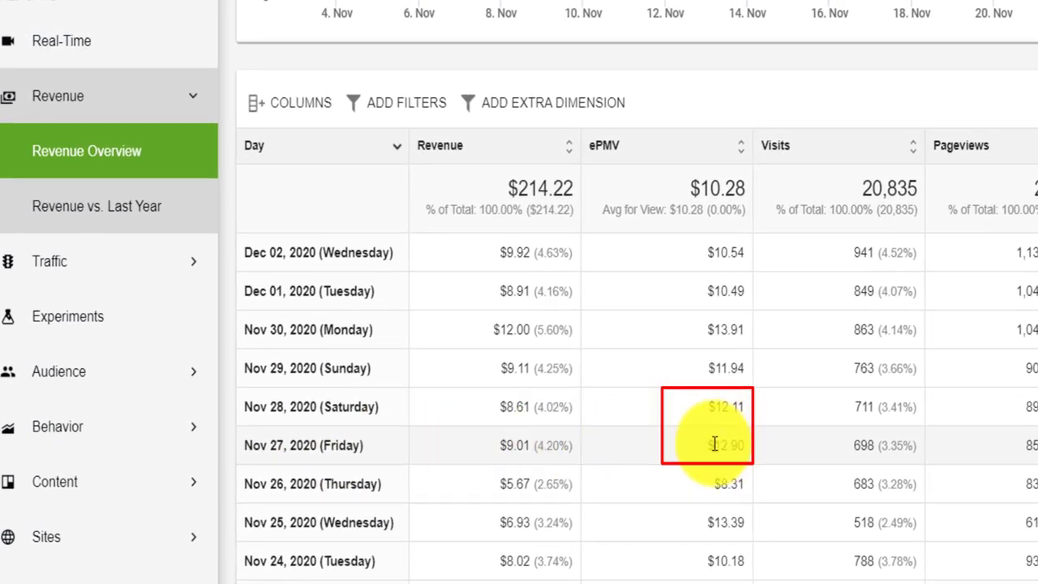
{"action": "left_click_drag", "start_coordinate": [715, 444], "coordinate": [740, 444]}
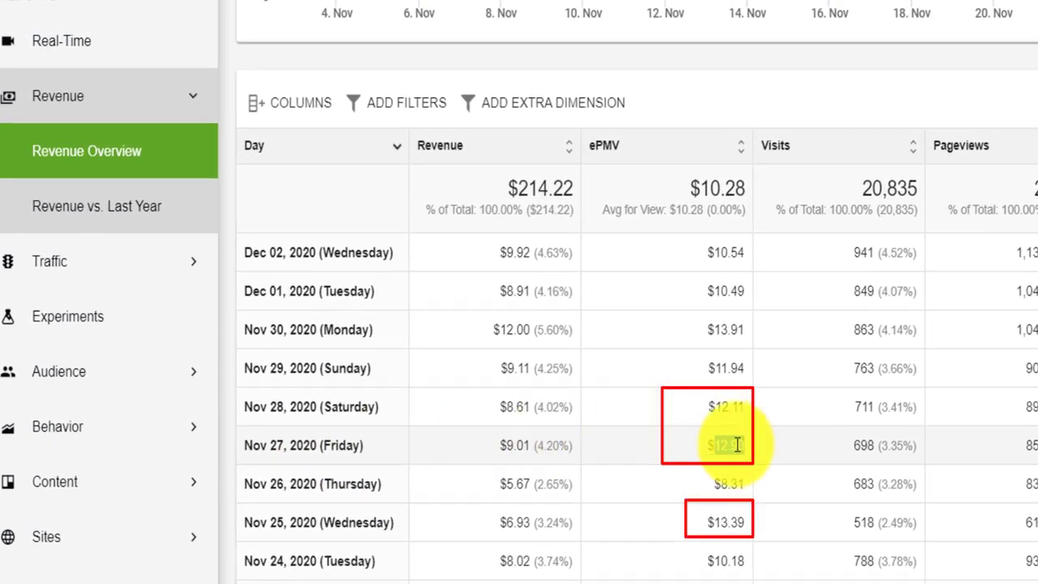
{"action": "left_click_drag", "start_coordinate": [708, 408], "coordinate": [739, 408]}
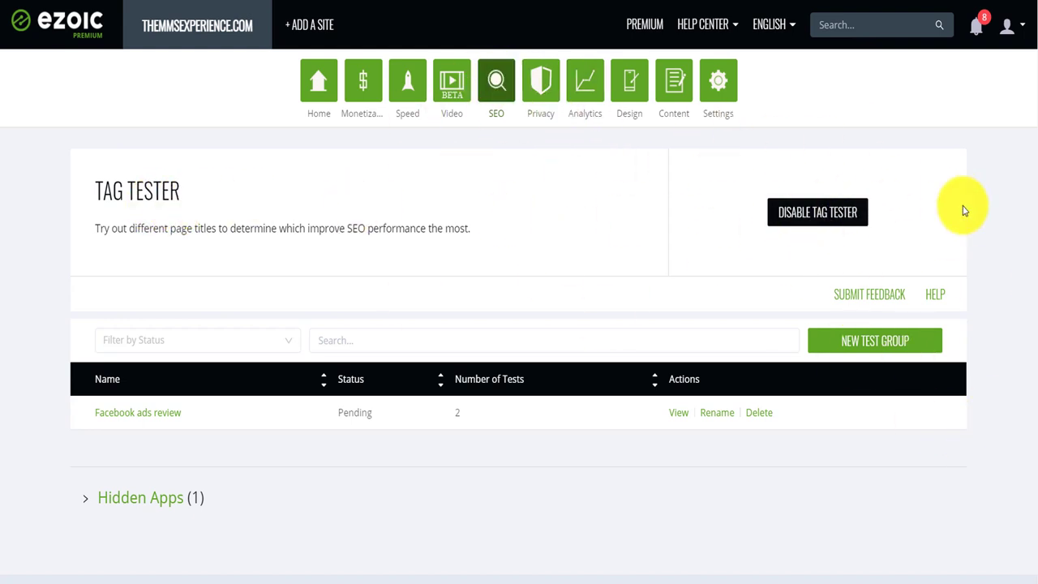
{"action": "scroll", "coordinate": [1032, 162], "scroll_direction": "down", "scroll_amount": 1}
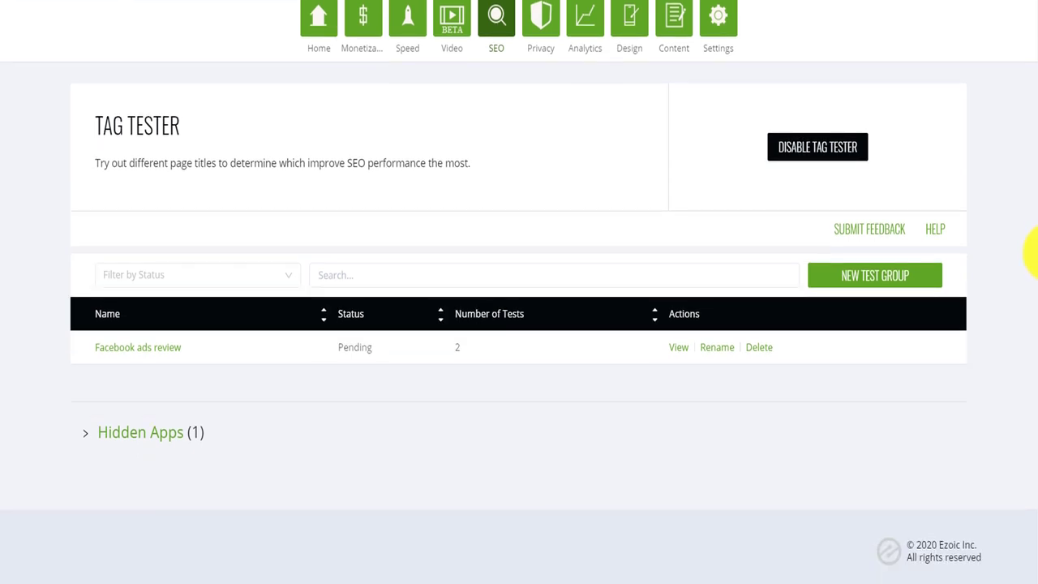
{"action": "left_click", "coordinate": [120, 442]}
{"action": "scroll", "coordinate": [1034, 146], "scroll_direction": "down", "scroll_amount": 3}
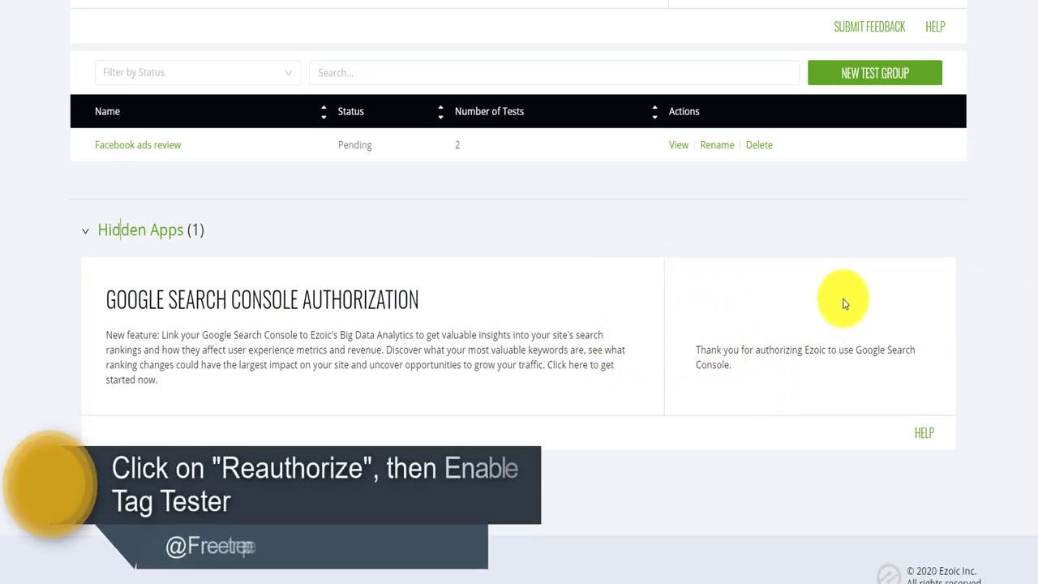
{"action": "scroll", "coordinate": [924, 190], "scroll_direction": "up", "scroll_amount": 3}
{"action": "scroll", "coordinate": [940, 340], "scroll_direction": "down", "scroll_amount": 3}
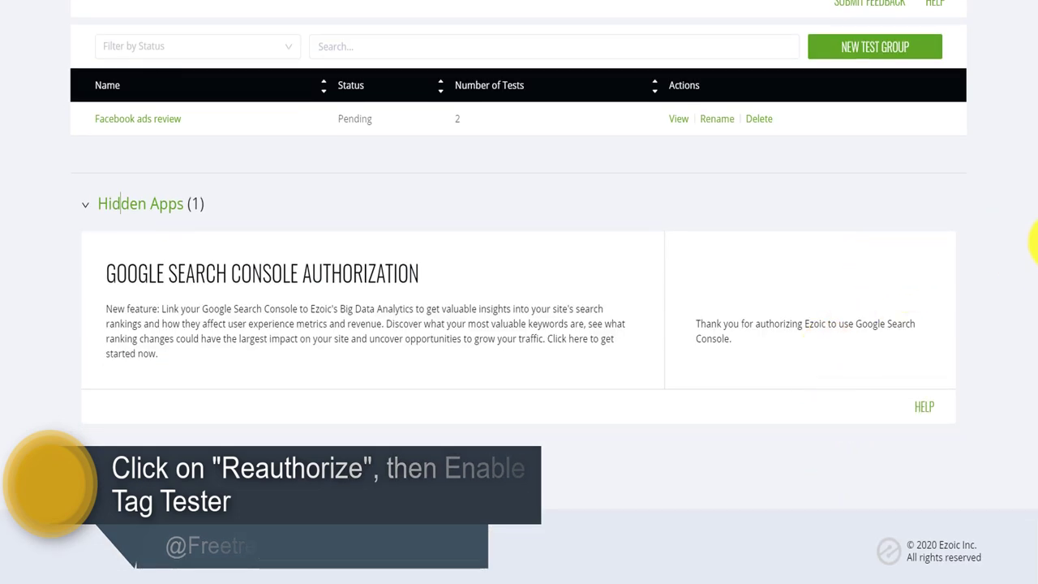
{"action": "scroll", "coordinate": [1032, 210], "scroll_direction": "up", "scroll_amount": 3}
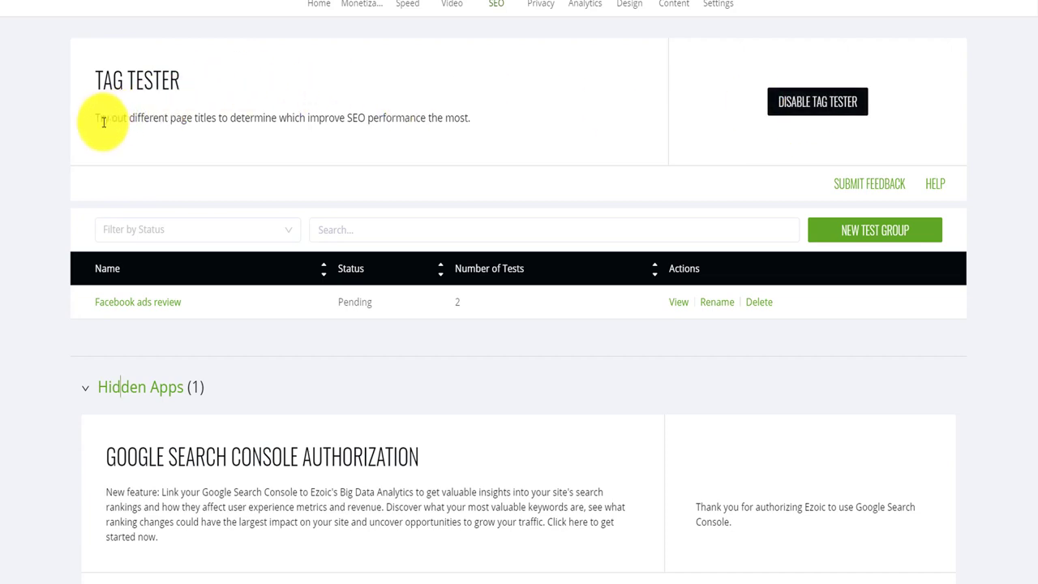
{"action": "left_click_drag", "start_coordinate": [84, 121], "coordinate": [521, 117]}
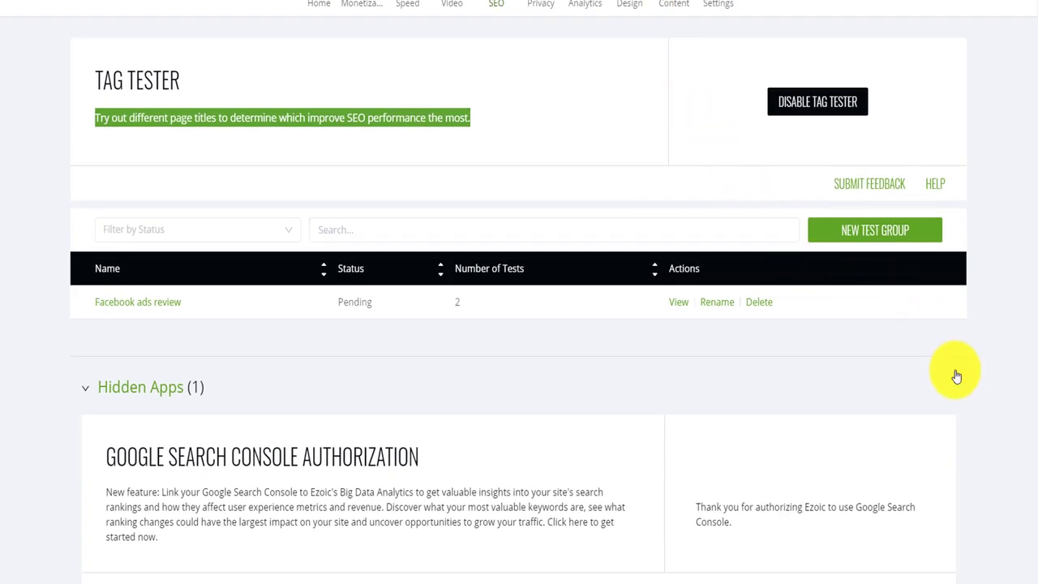
Collapse the Search Console authorization panel on the Tag Tester page.
{"action": "left_click", "coordinate": [956, 375]}
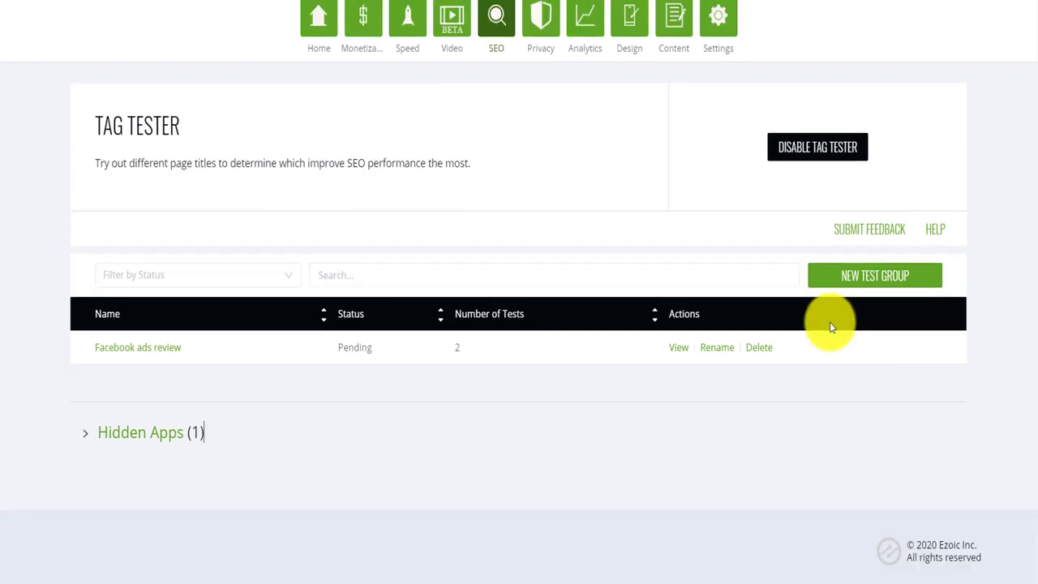
{"action": "scroll", "coordinate": [369, 122], "scroll_direction": "up", "scroll_amount": 2}
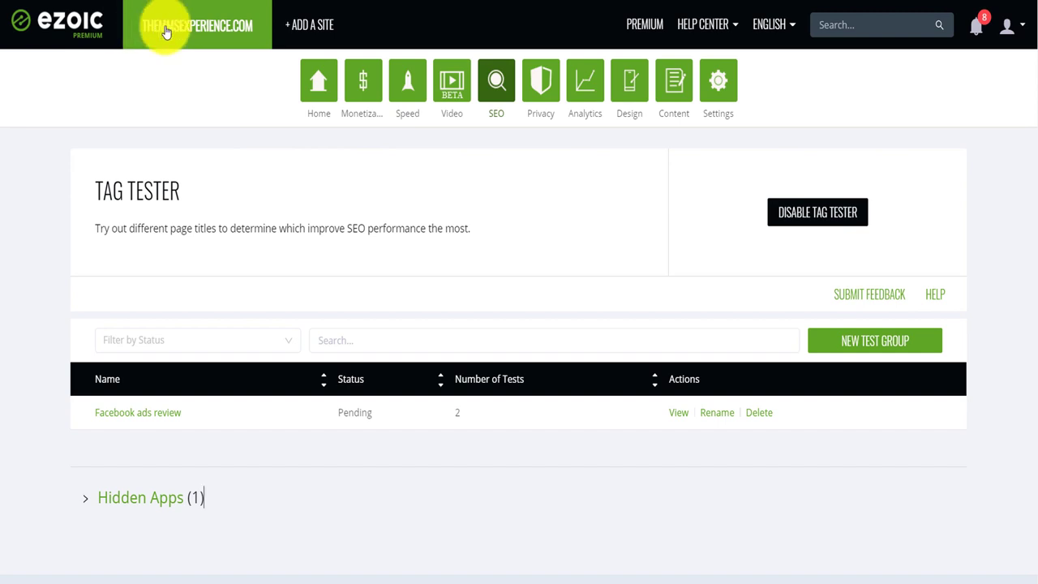
{"action": "scroll", "coordinate": [1000, 403], "scroll_direction": "down", "scroll_amount": 2}
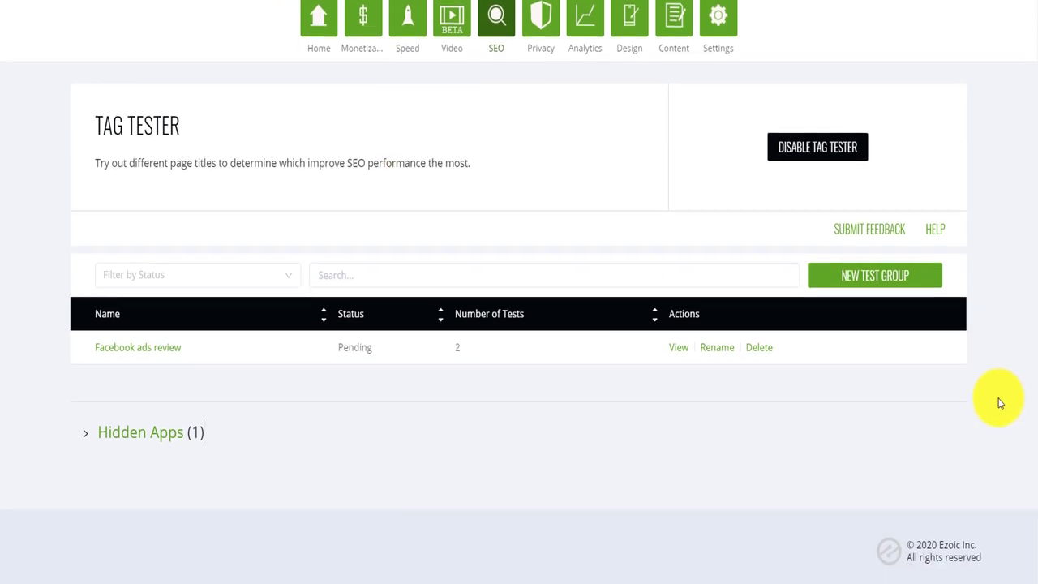
Create and save a new test group named 'How to make $$ on tiktok'.
{"action": "left_click", "coordinate": [862, 276]}
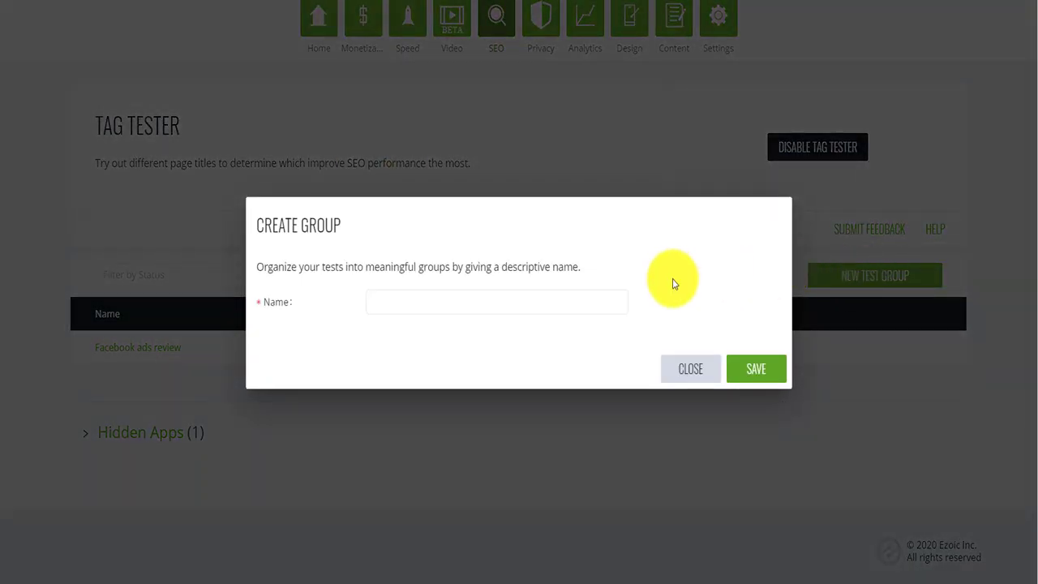
{"action": "left_click", "coordinate": [408, 306]}
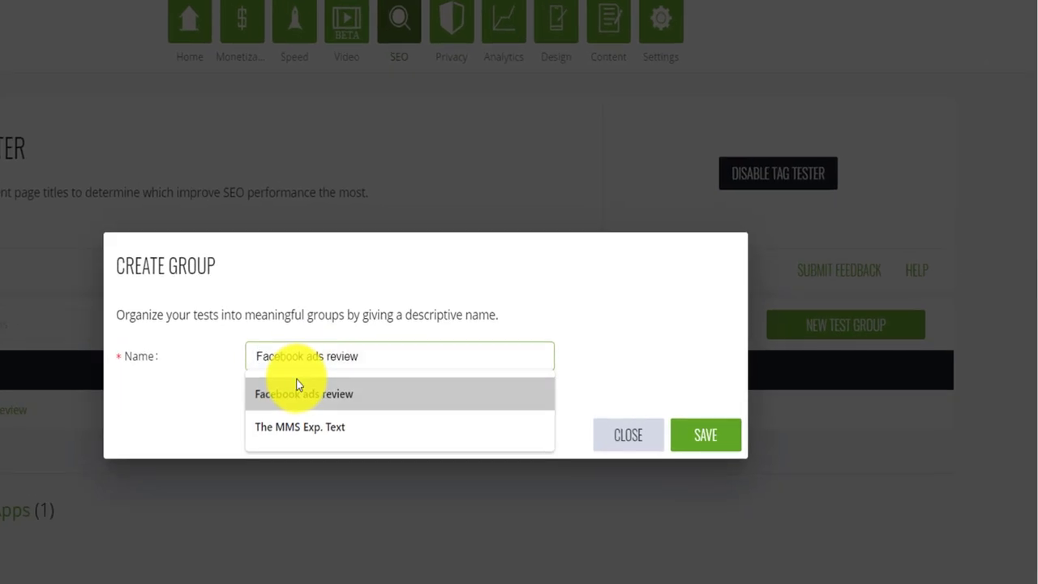
{"action": "type", "text": "The"}
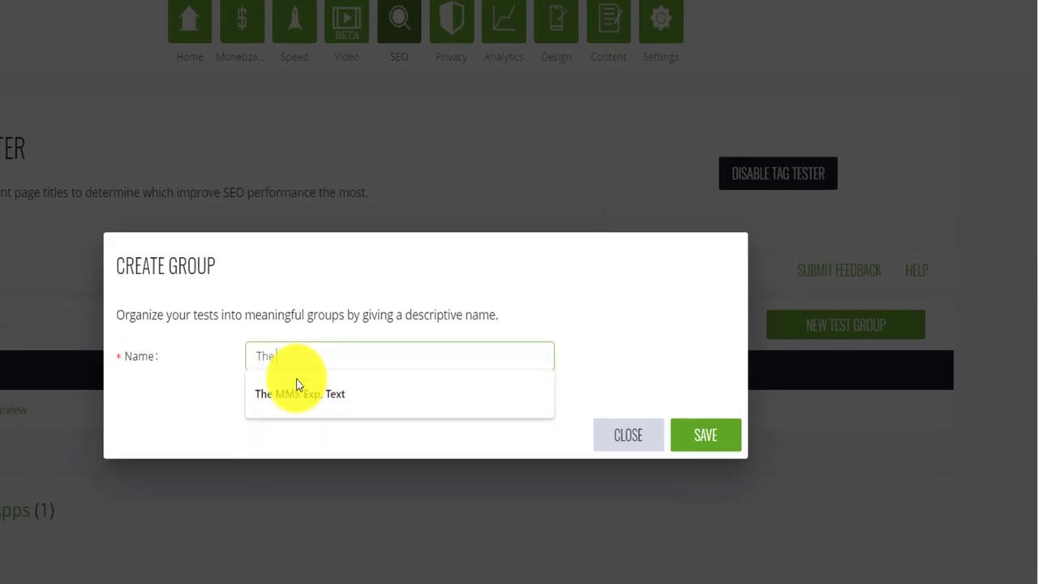
{"action": "key", "text": "BackSpace"}
{"action": "key", "text": "BackSpace"}
{"action": "type", "text": "How to make $$ on tiktok"}
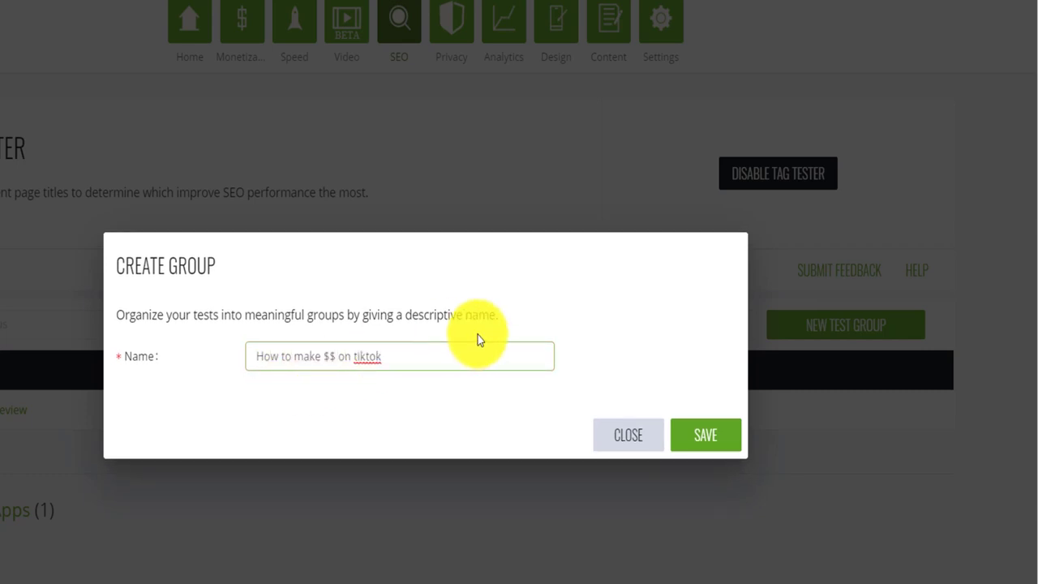
{"action": "left_click", "coordinate": [701, 429]}
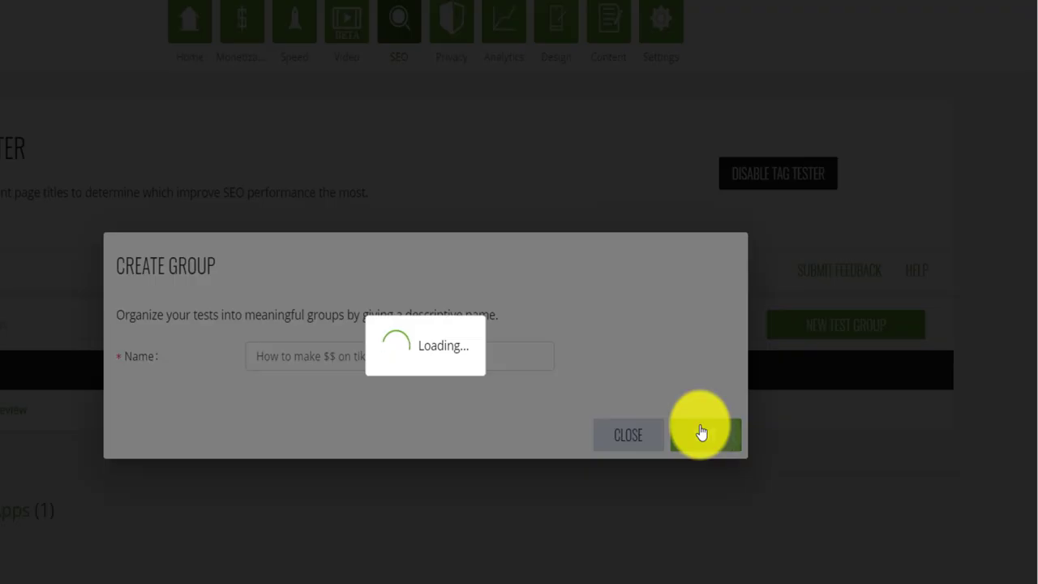
{"action": "scroll", "coordinate": [494, 567], "scroll_direction": "down", "scroll_amount": 2}
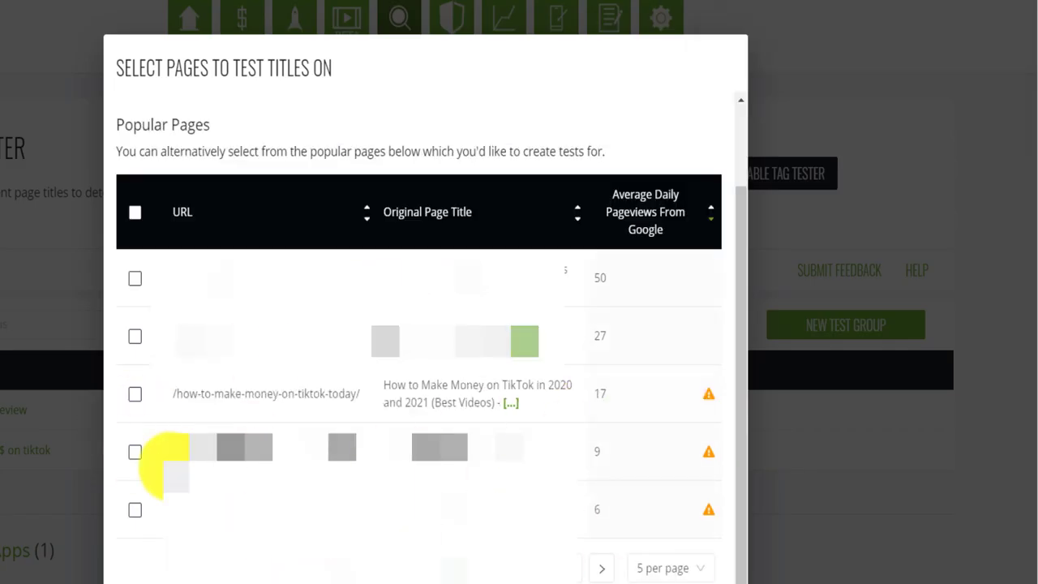
Add the /how-to-make-money-on-tiktok-today/ page from Popular Pages to the group.
{"action": "mouse_move", "coordinate": [741, 345]}
{"action": "left_mouse_down"}
{"action": "mouse_move", "coordinate": [741, 283]}
{"action": "mouse_move", "coordinate": [725, 343]}
{"action": "left_mouse_up"}
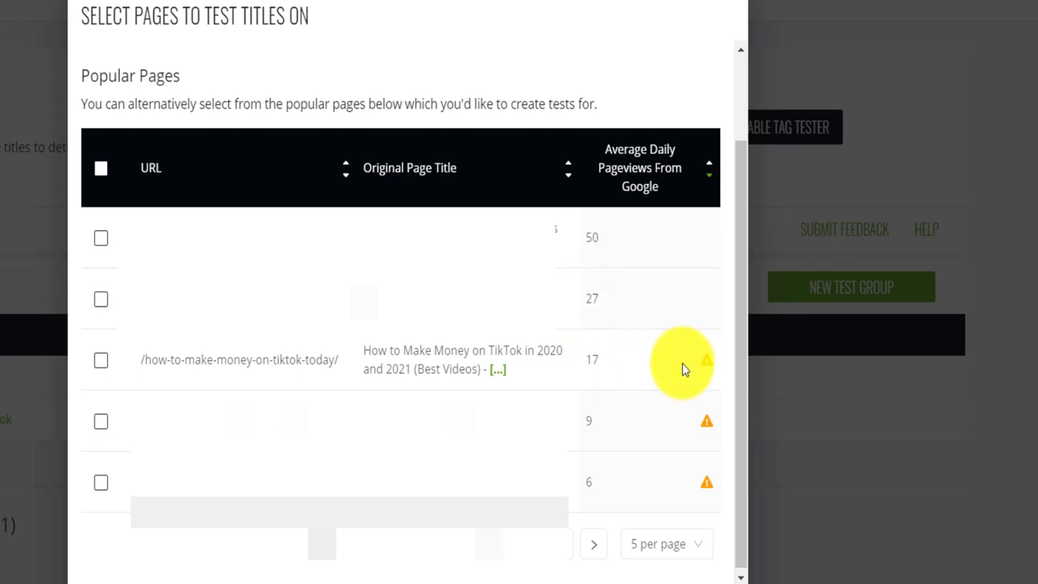
{"action": "mouse_move", "coordinate": [707, 359]}
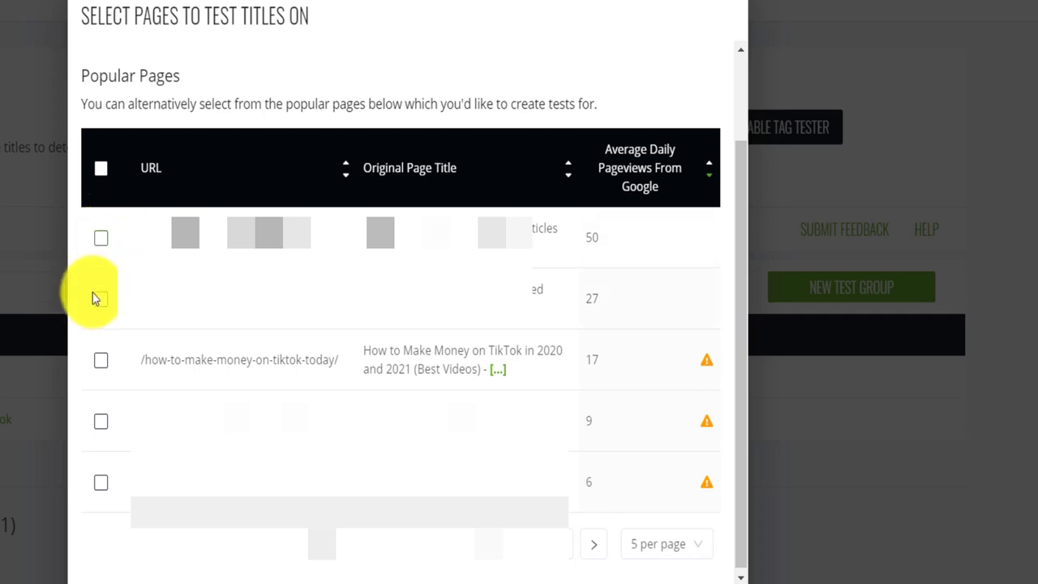
{"action": "left_click", "coordinate": [99, 366]}
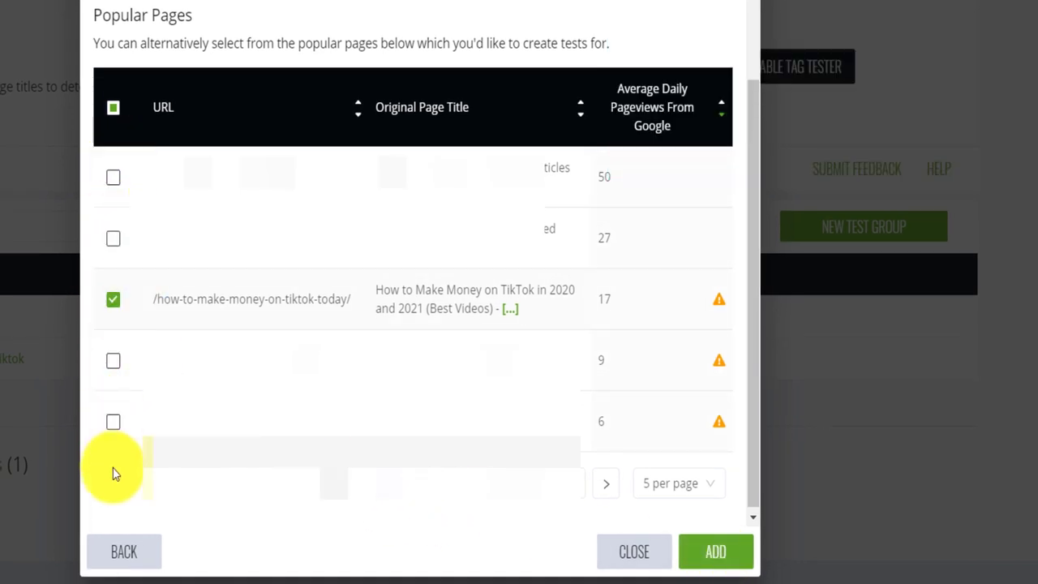
{"action": "left_click", "coordinate": [113, 299]}
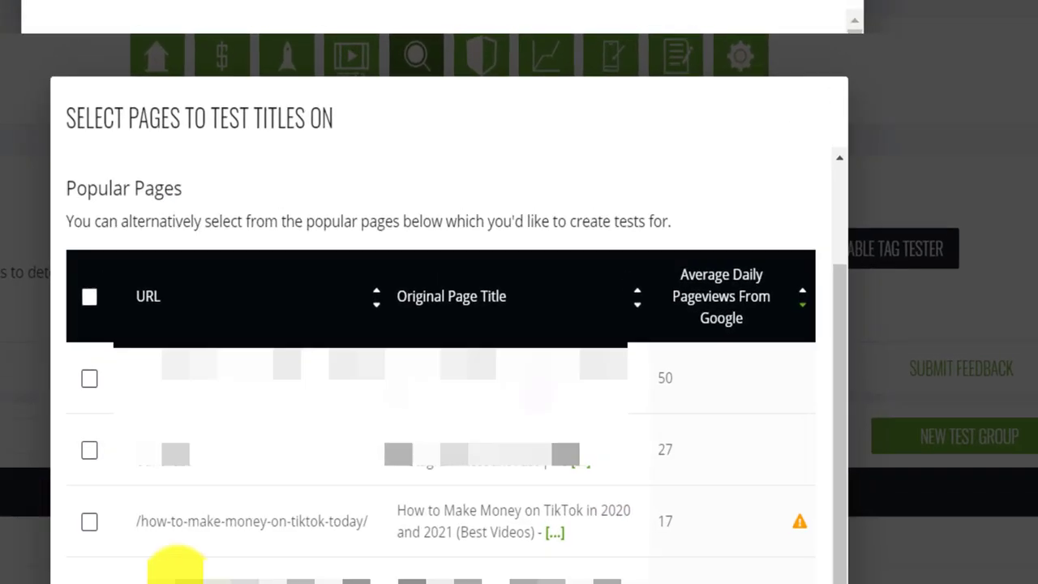
{"action": "scroll", "coordinate": [132, 411], "scroll_direction": "up", "scroll_amount": 2}
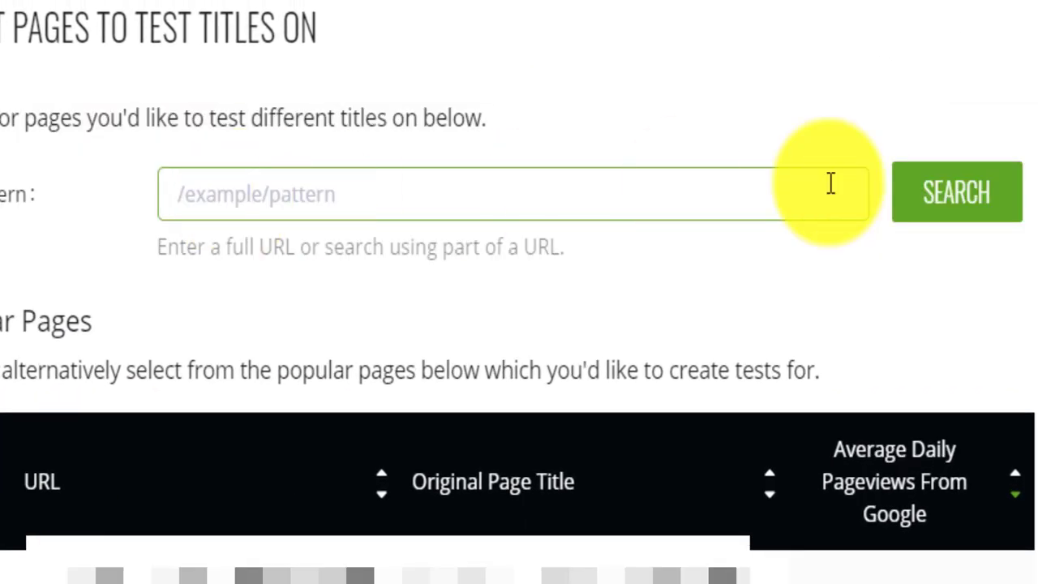
{"action": "left_click", "coordinate": [955, 206]}
{"action": "left_click", "coordinate": [637, 202]}
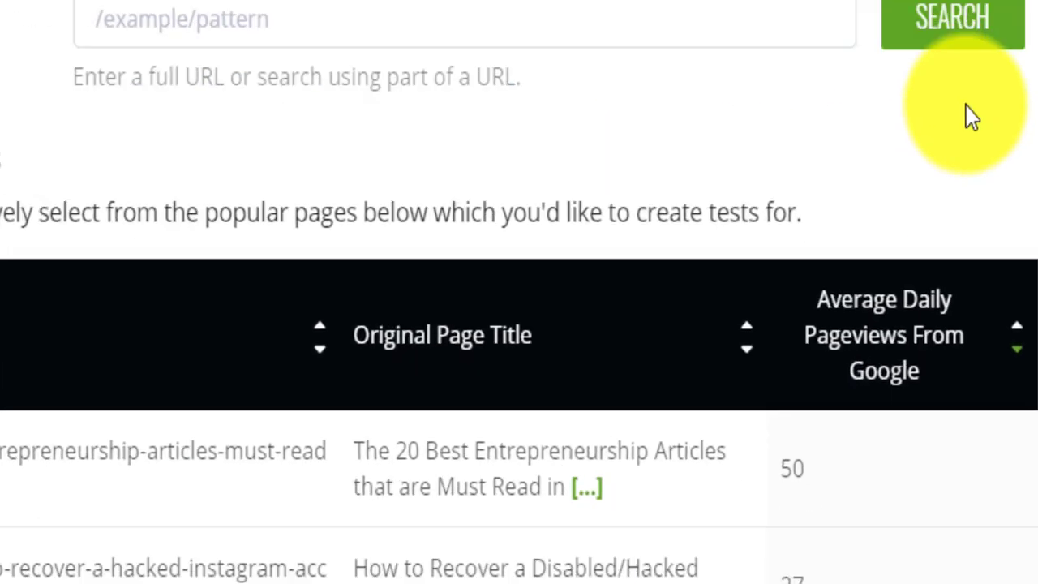
{"action": "scroll", "coordinate": [841, 378], "scroll_direction": "down", "scroll_amount": 5}
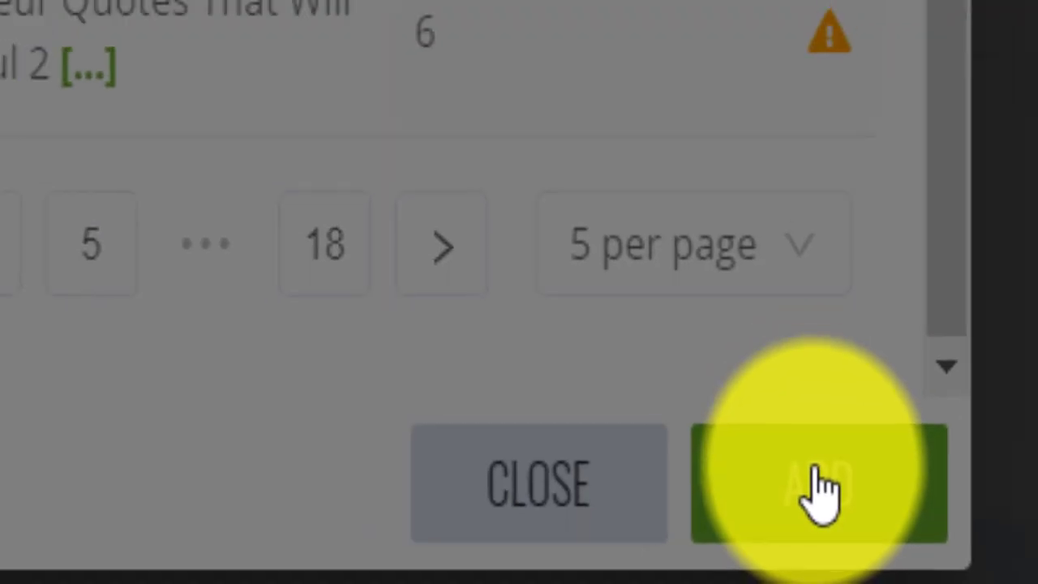
{"action": "left_click", "coordinate": [834, 479]}
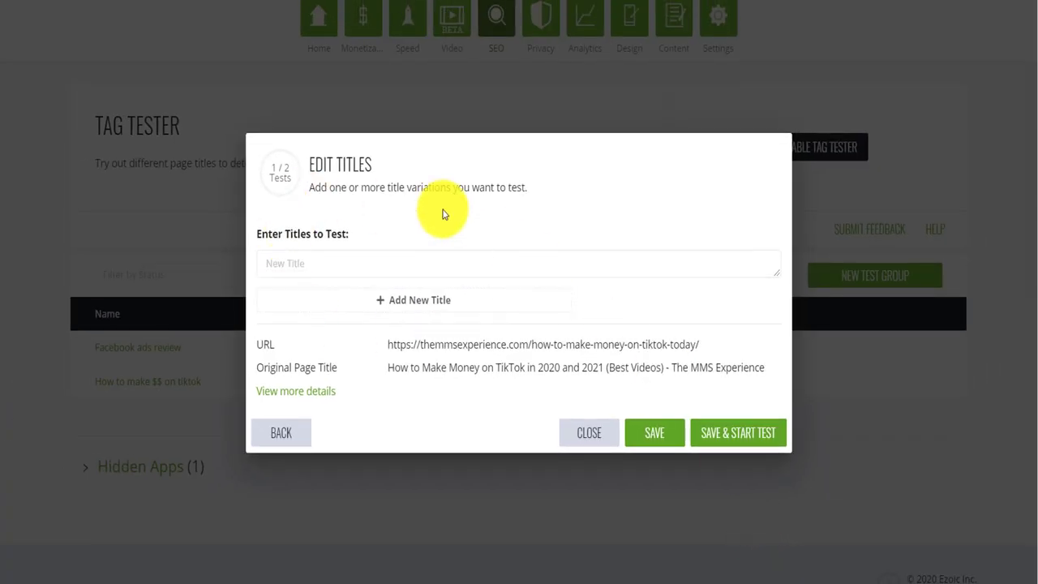
{"action": "left_click", "coordinate": [325, 255]}
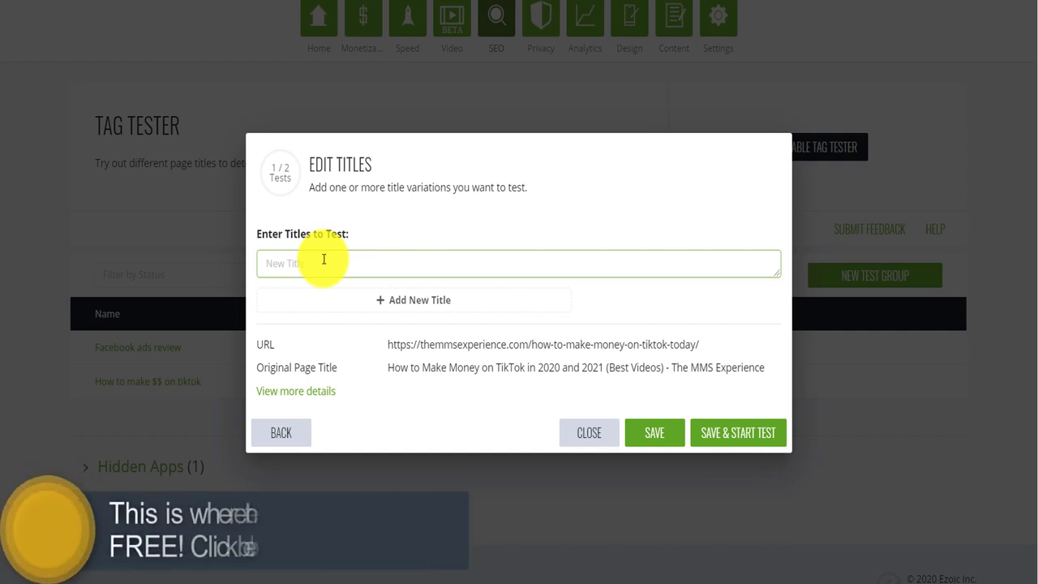
{"action": "left_click", "coordinate": [402, 364]}
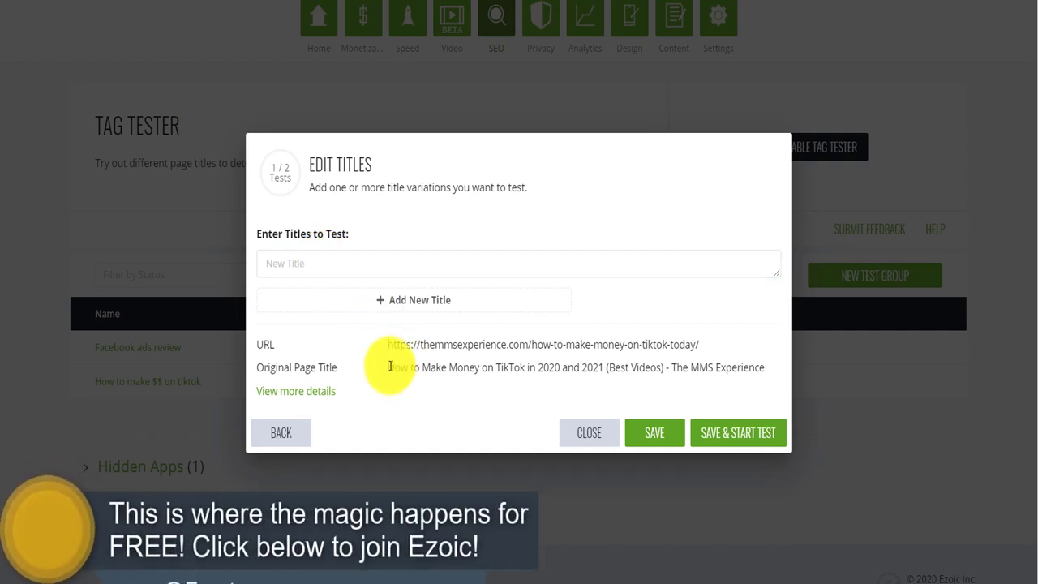
{"action": "left_click_drag", "start_coordinate": [391, 367], "coordinate": [674, 373]}
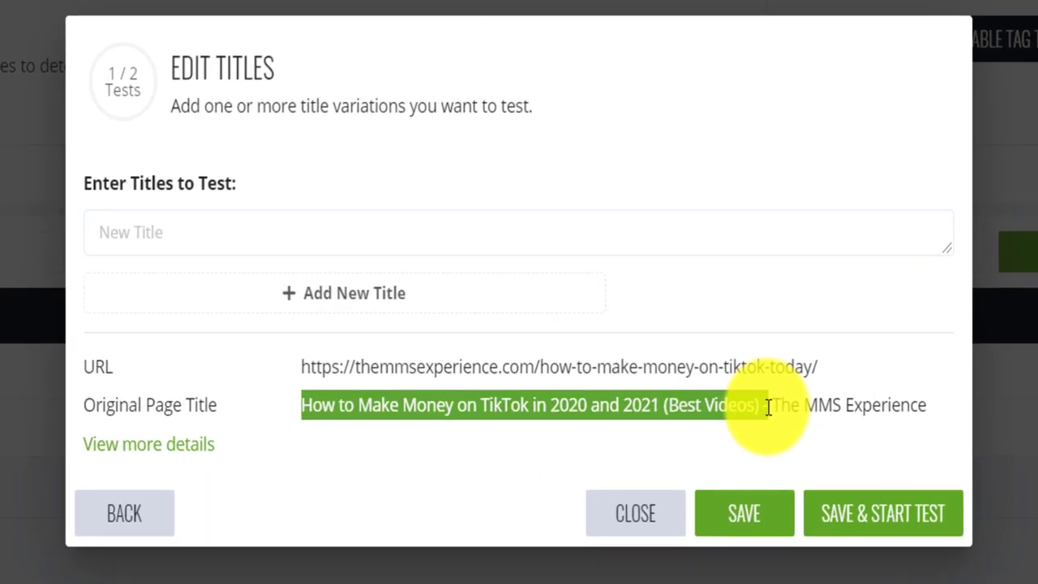
{"action": "left_click", "coordinate": [169, 222]}
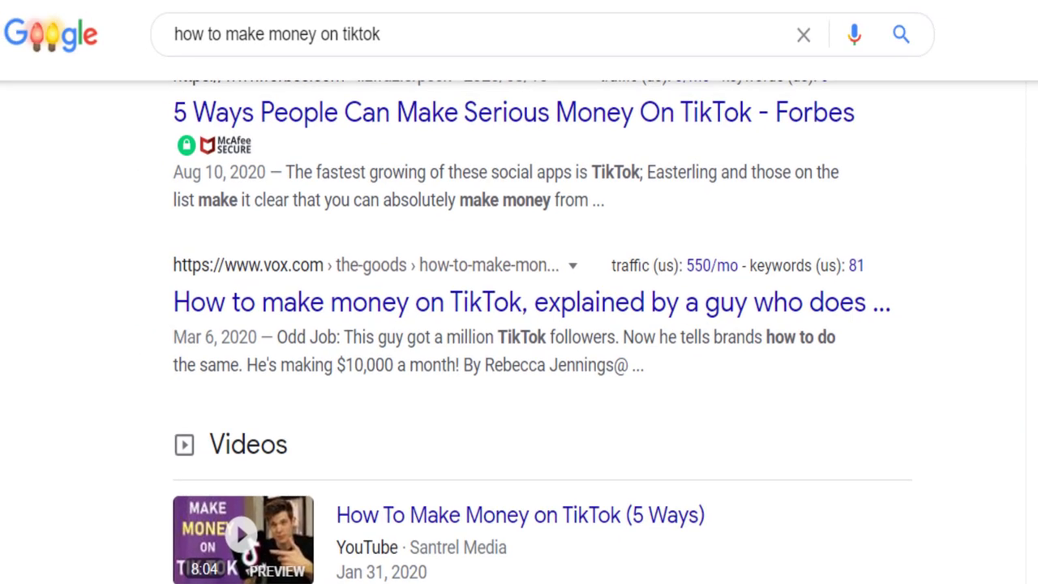
{"action": "scroll", "coordinate": [542, 331], "scroll_direction": "up", "scroll_amount": 10}
{"action": "scroll", "coordinate": [542, 331], "scroll_direction": "down", "scroll_amount": 5}
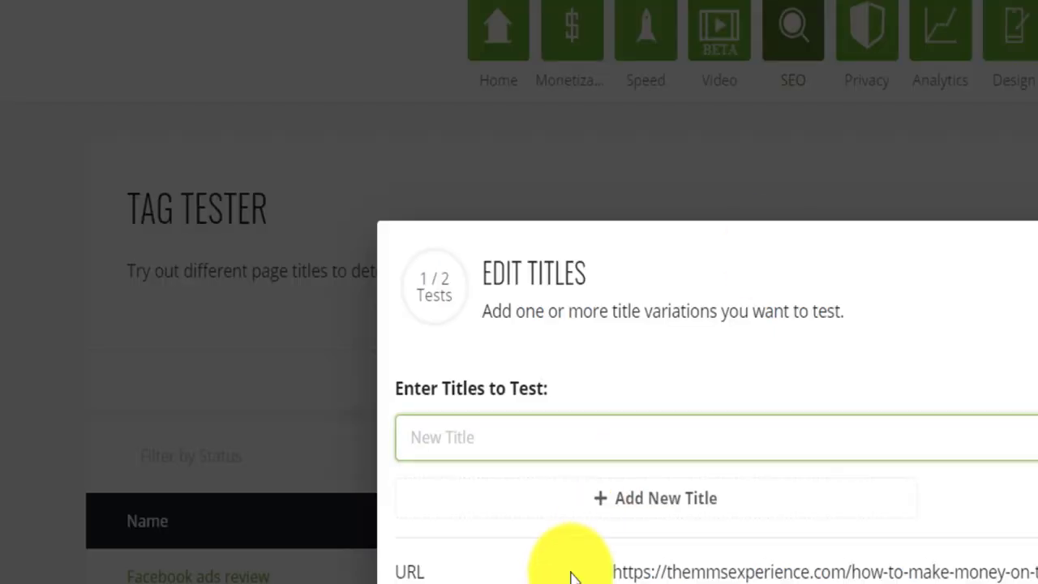
Enter title variations including 'How to Make Money on TikTok in 2021 [Ultimate Guide]'.
{"action": "type", "text": "Best Ways to Make Serious Money on TikTok"}
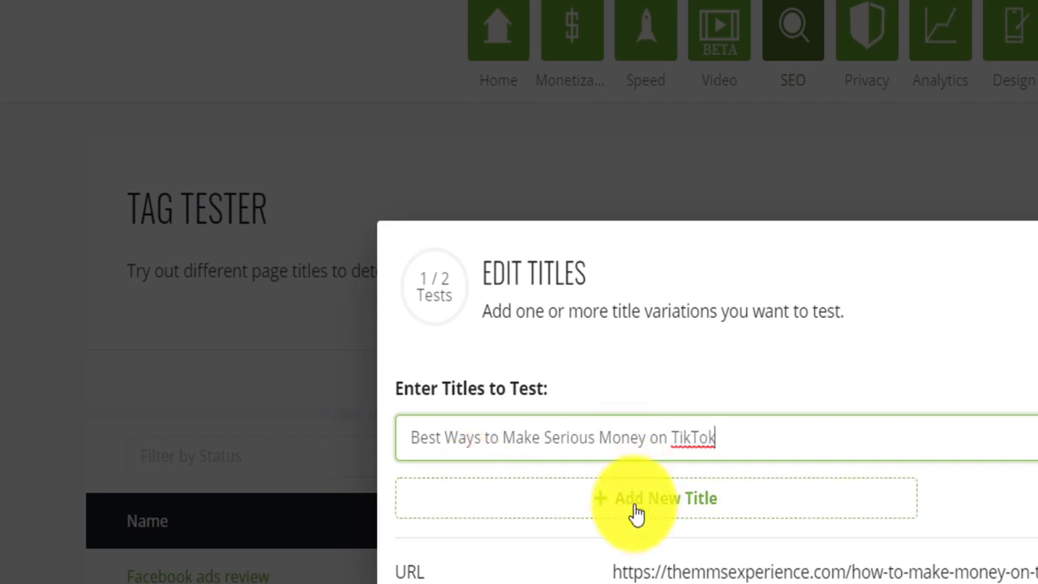
{"action": "left_click", "coordinate": [630, 504]}
{"action": "left_click", "coordinate": [276, 269]}
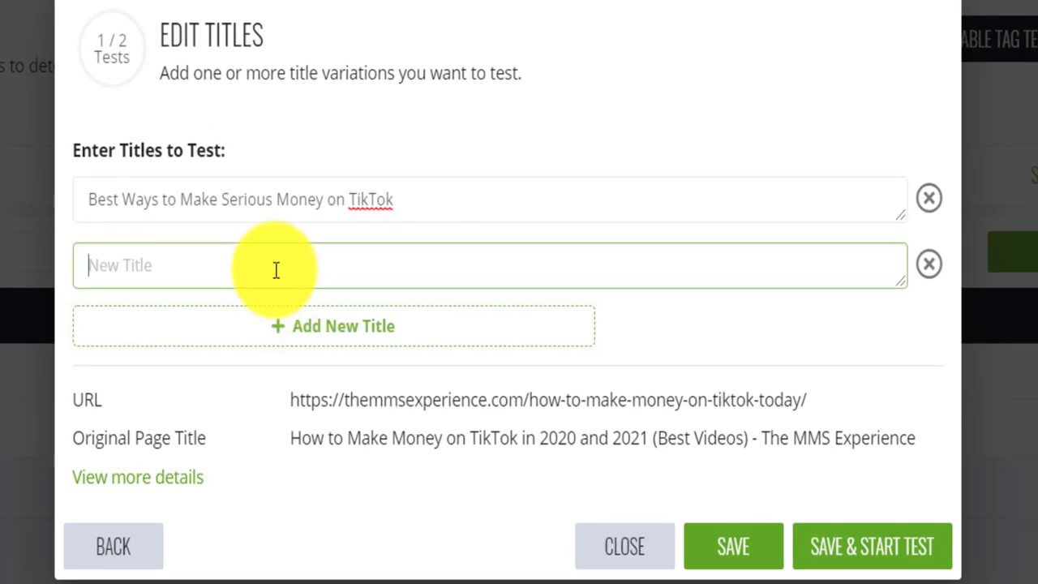
{"action": "type", "text": "How to Make Money on TikTok in"}
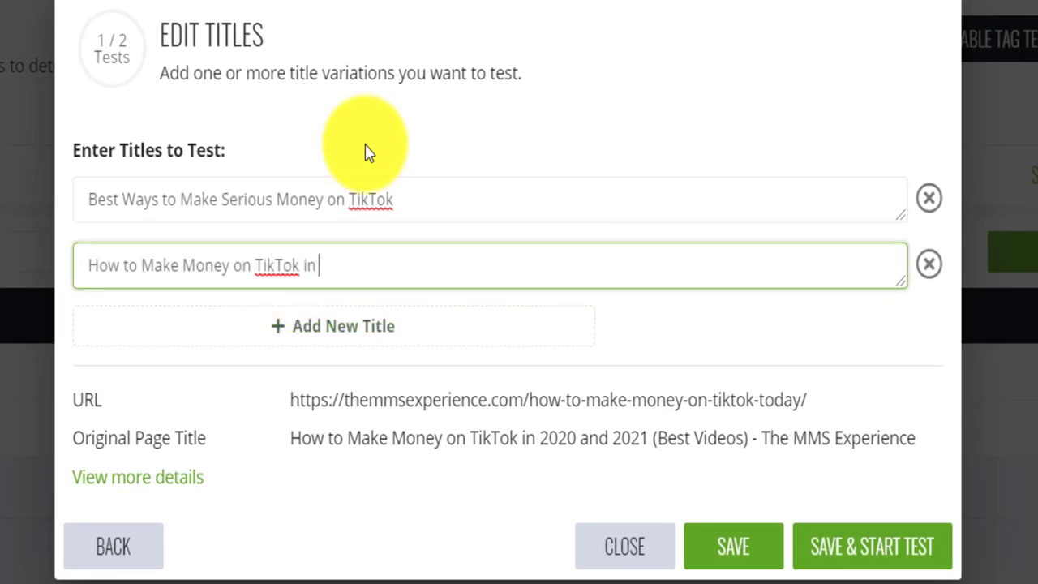
{"action": "type", "text": " 2021 [Ultimate Guide]"}
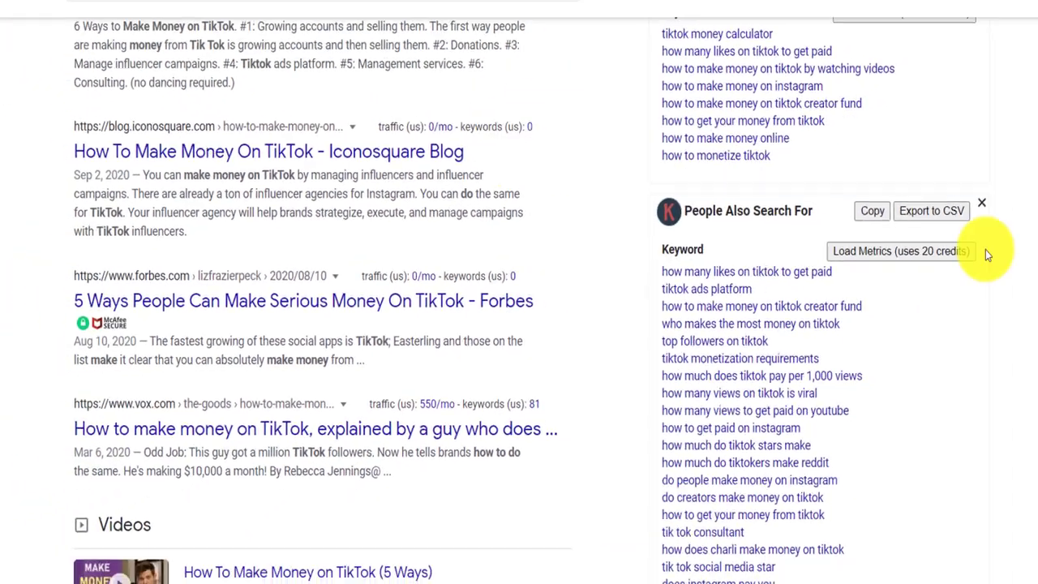
{"action": "scroll", "coordinate": [1031, 199], "scroll_direction": "down", "scroll_amount": 7}
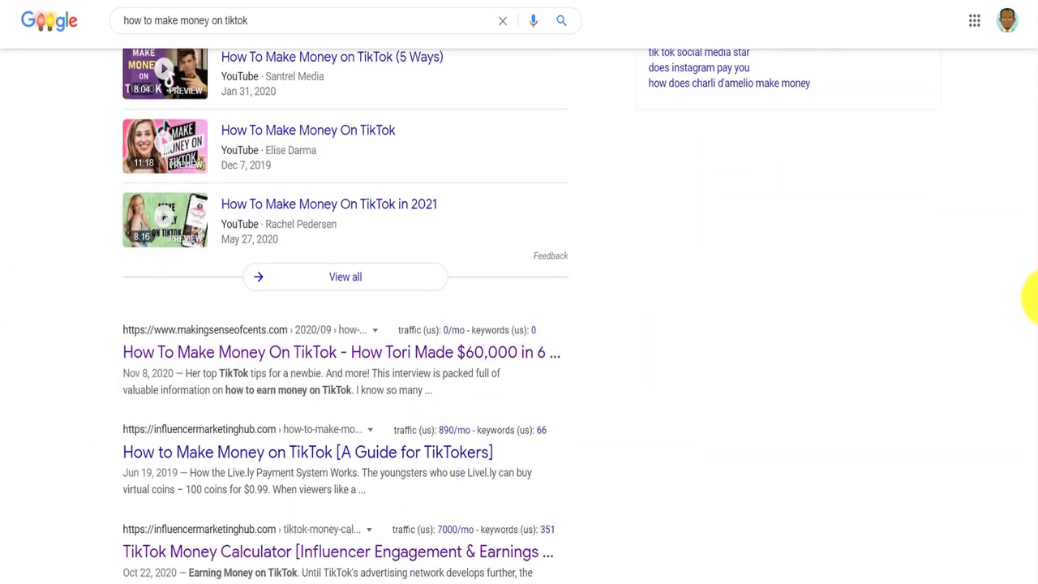
{"action": "scroll", "coordinate": [1023, 162], "scroll_direction": "up", "scroll_amount": 10}
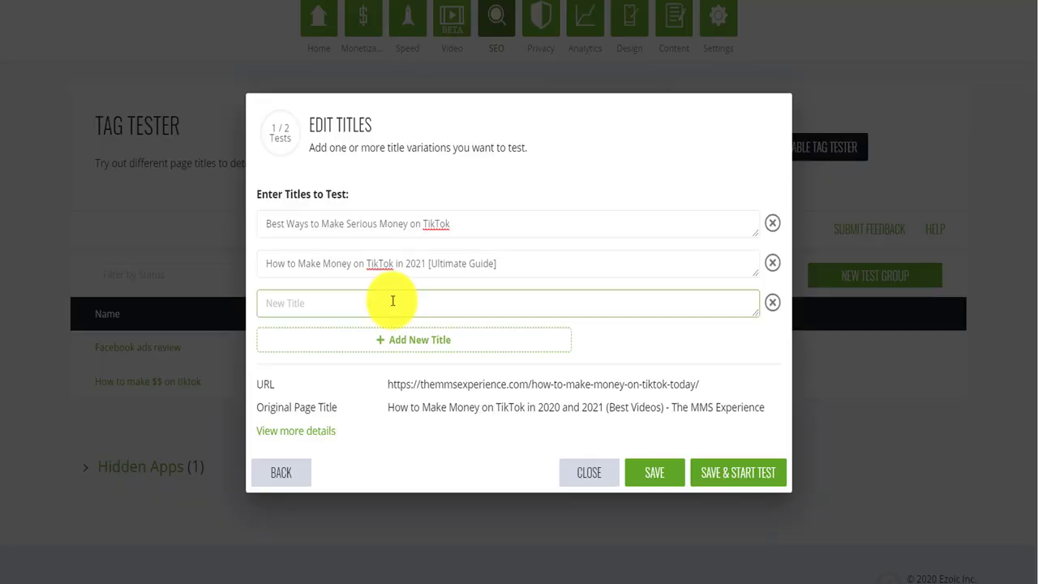
{"action": "type", "text": "How Tikt"}
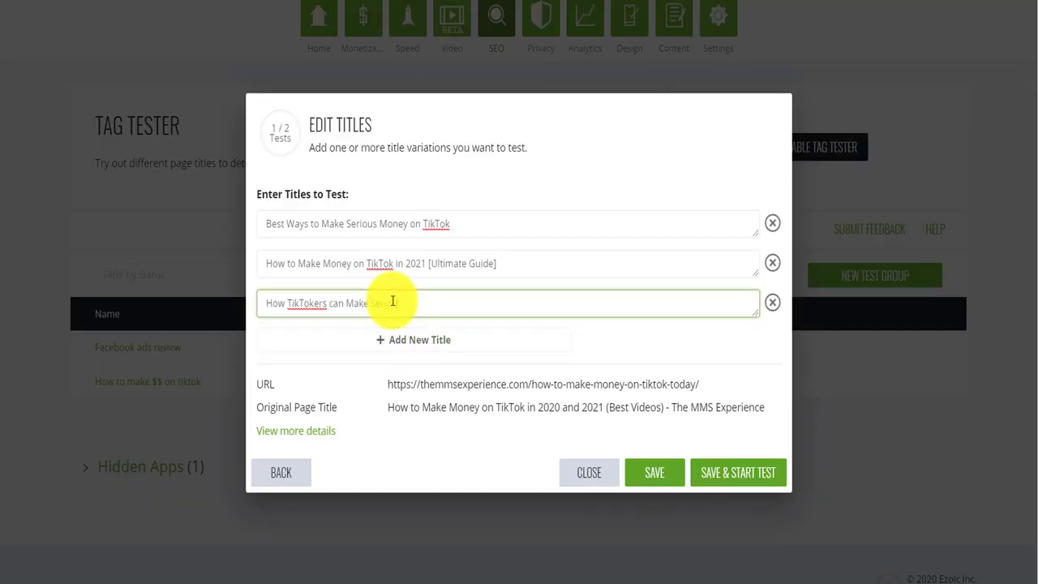
{"action": "left_click", "coordinate": [409, 339]}
{"action": "left_click", "coordinate": [411, 362]}
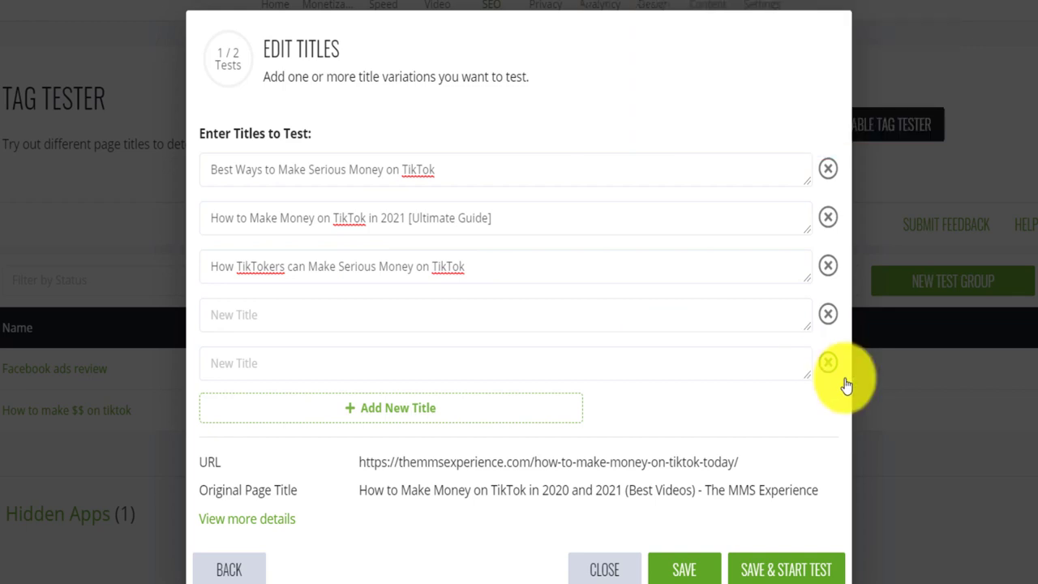
Remove the two empty title fields and save the three title variations.
{"action": "left_click", "coordinate": [826, 365]}
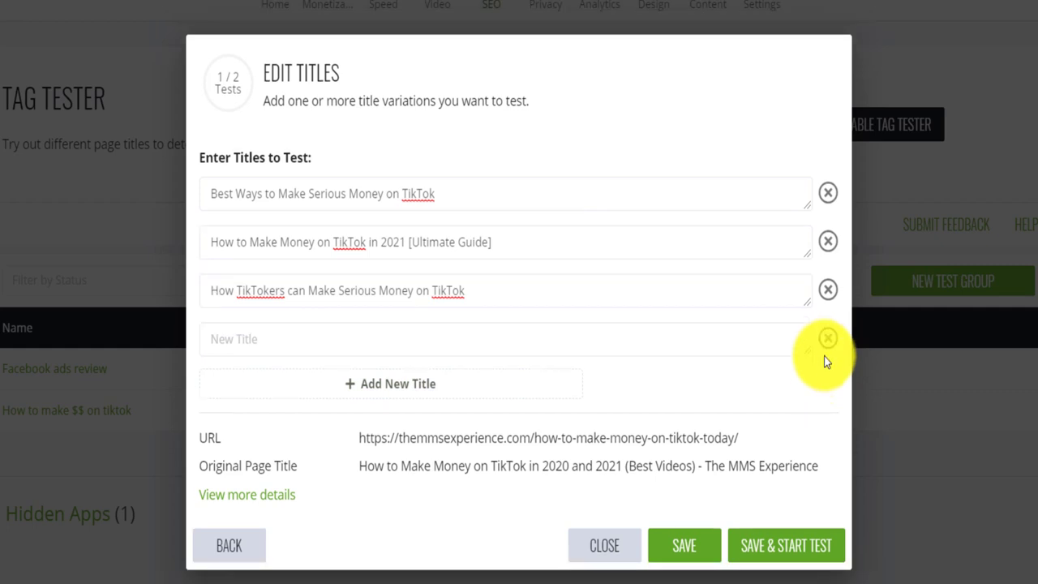
{"action": "left_click", "coordinate": [828, 339]}
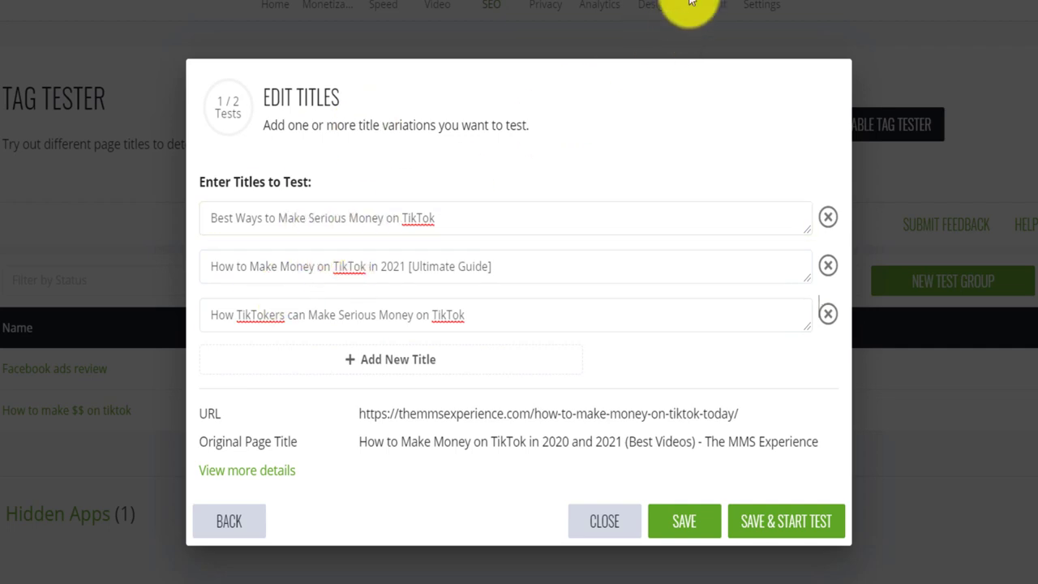
{"action": "left_click", "coordinate": [771, 522]}
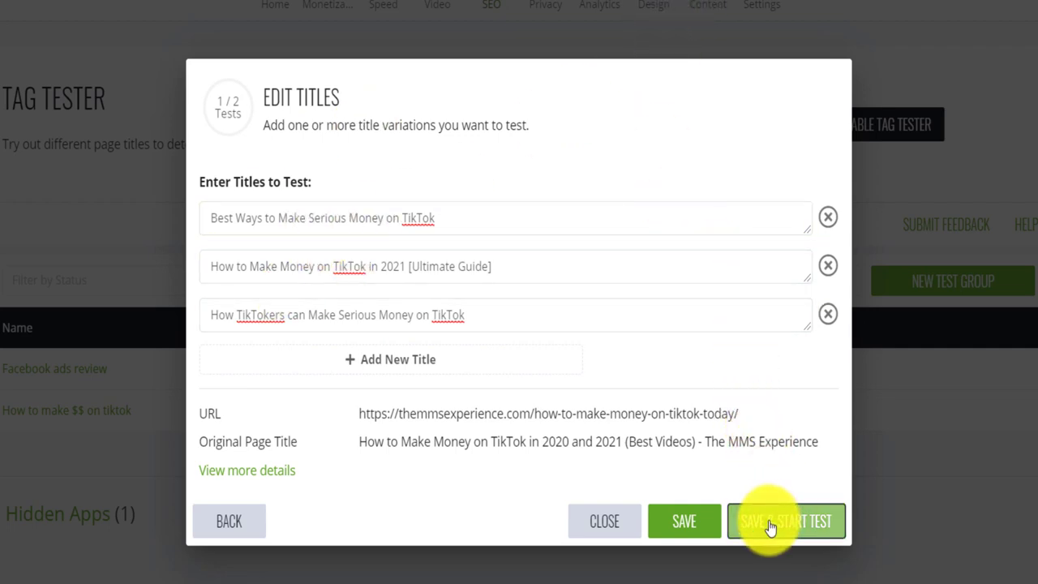
{"action": "left_click", "coordinate": [676, 517]}
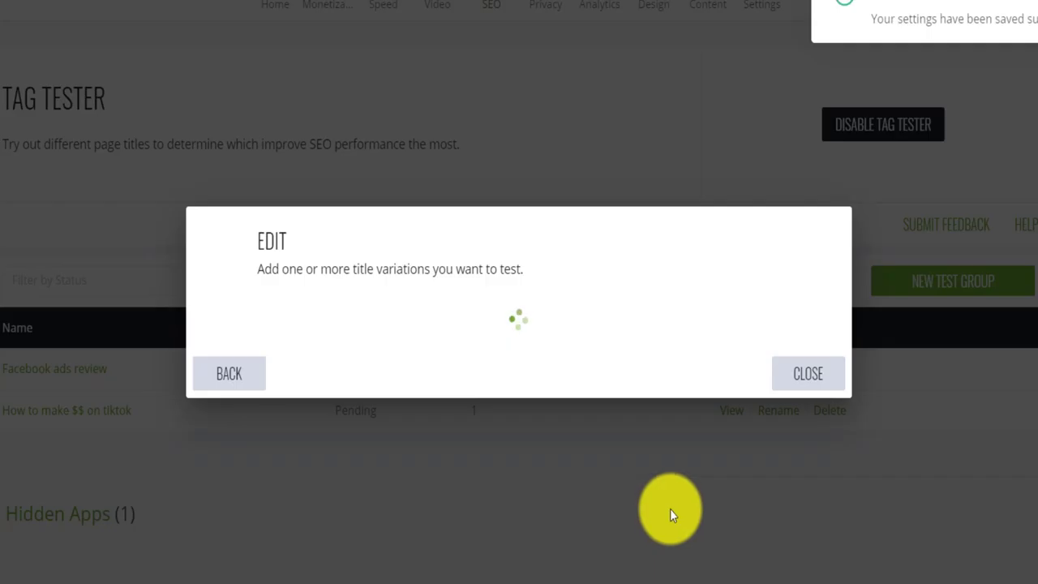
Start the title test for the TikTok page in the 'How to make $$ on tiktok' group.
{"action": "left_click", "coordinate": [806, 383]}
{"action": "left_click", "coordinate": [827, 377]}
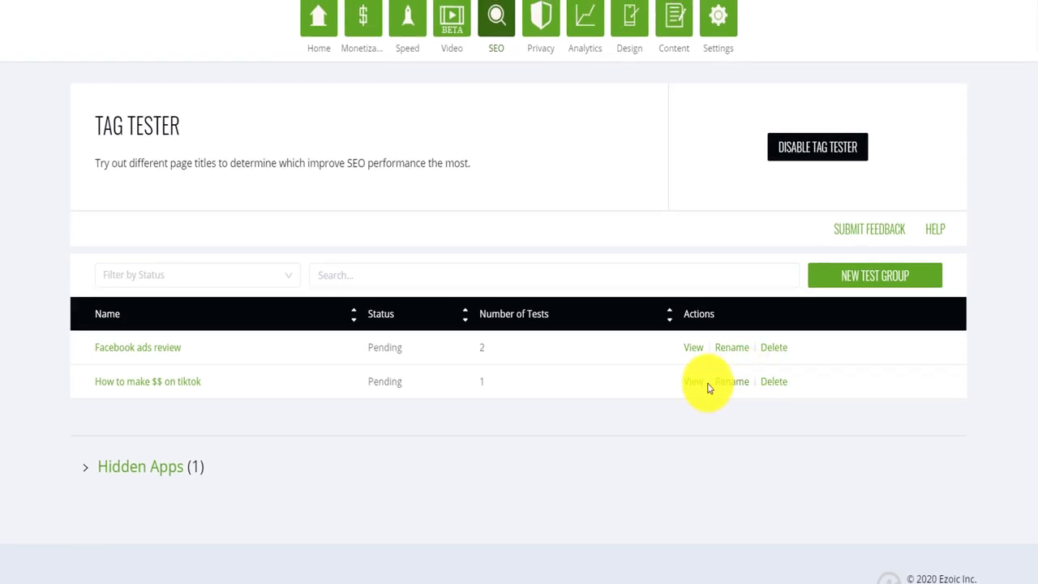
{"action": "left_click", "coordinate": [690, 384]}
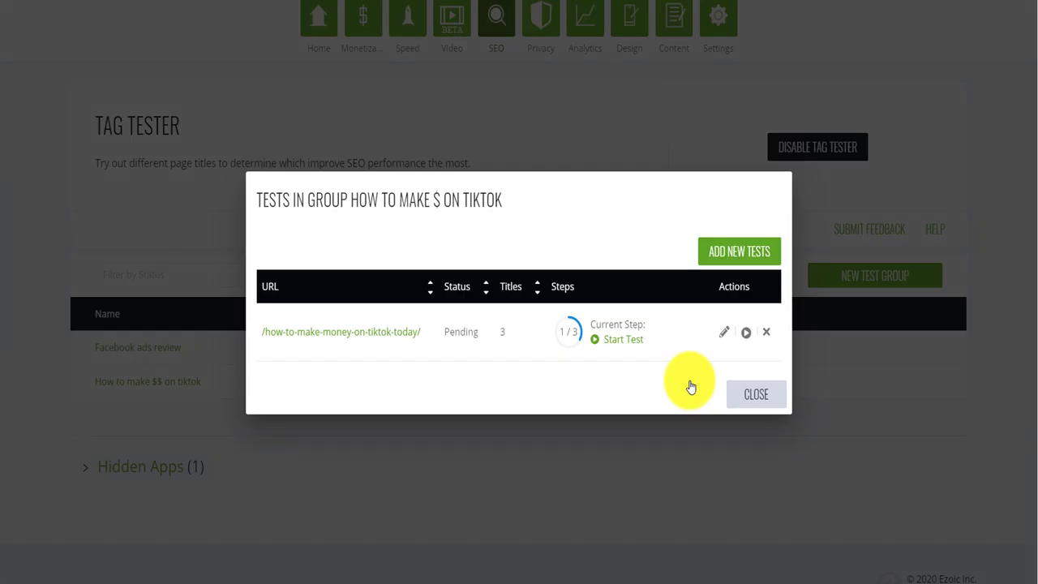
{"action": "left_click", "coordinate": [725, 335]}
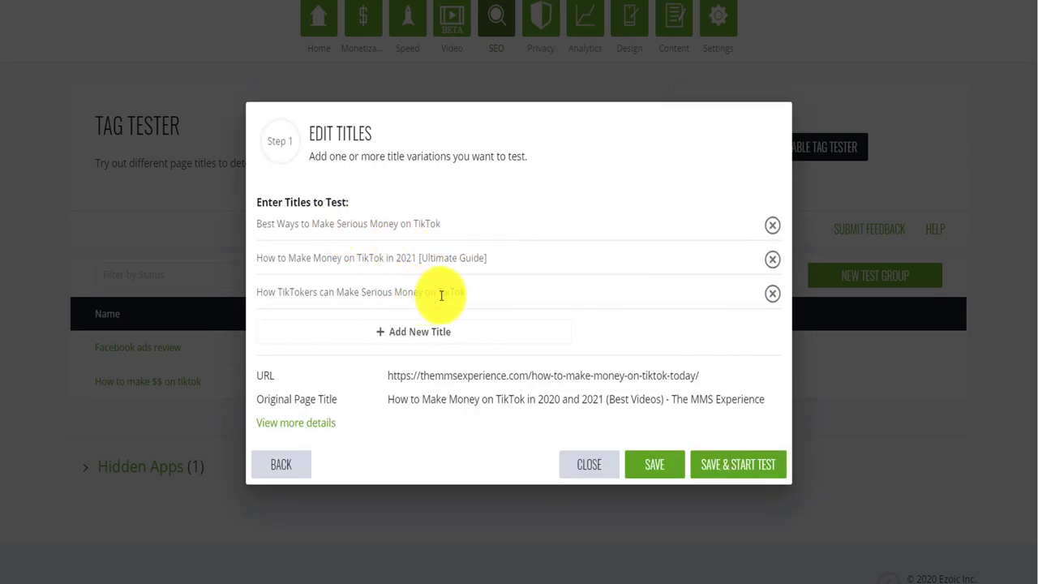
{"action": "left_click", "coordinate": [734, 469]}
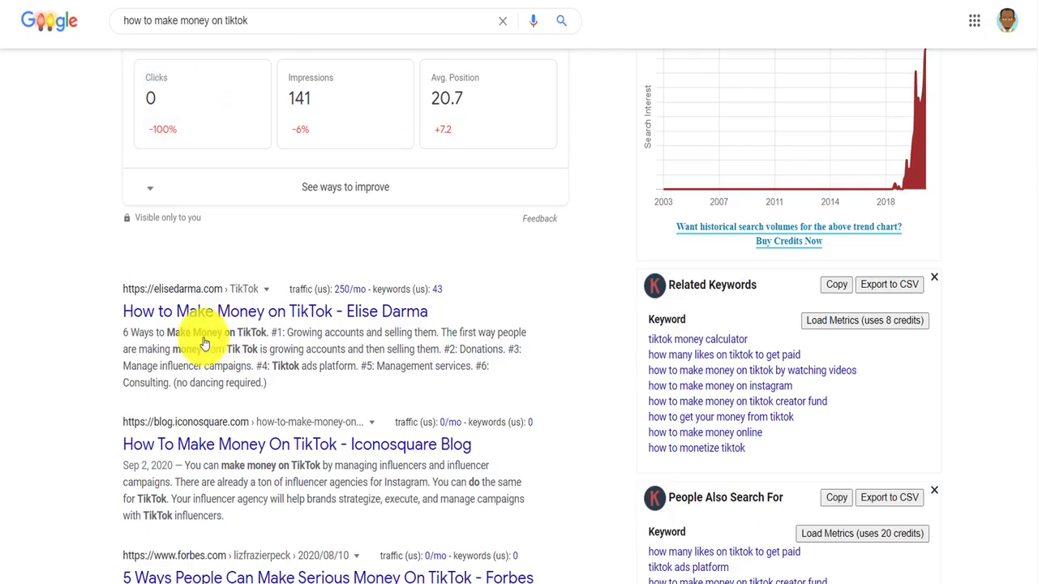
{"action": "left_click_drag", "start_coordinate": [1031, 76], "coordinate": [1030, 241]}
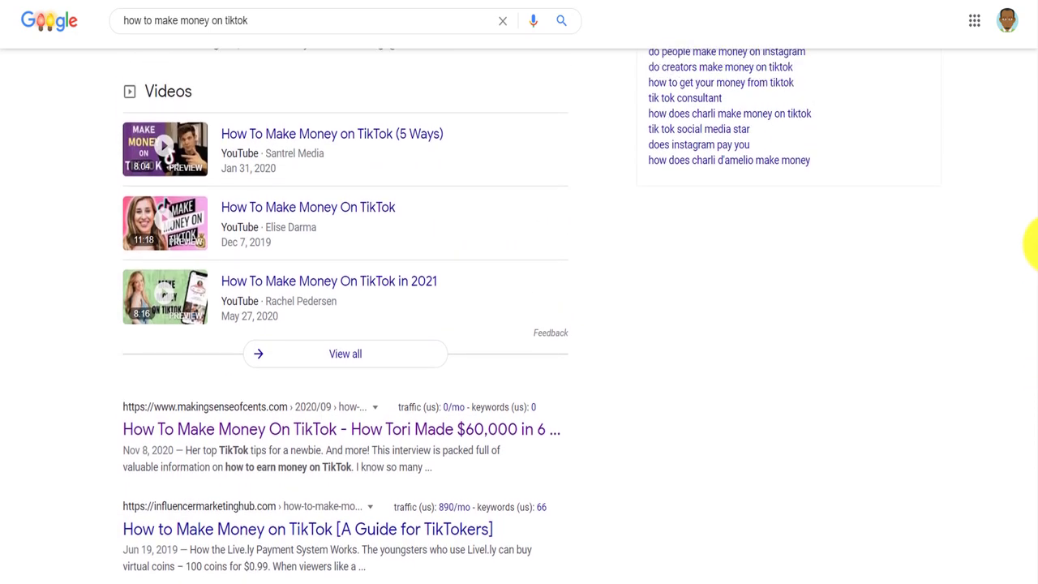
{"action": "left_click_drag", "start_coordinate": [1031, 241], "coordinate": [1030, 224]}
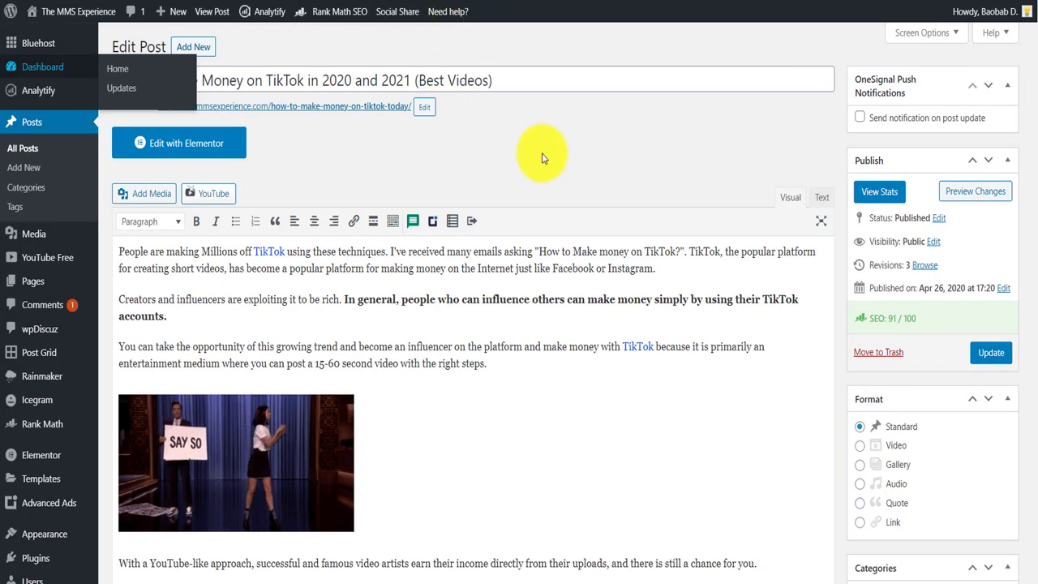
{"action": "left_click_drag", "start_coordinate": [492, 80], "coordinate": [119, 79]}
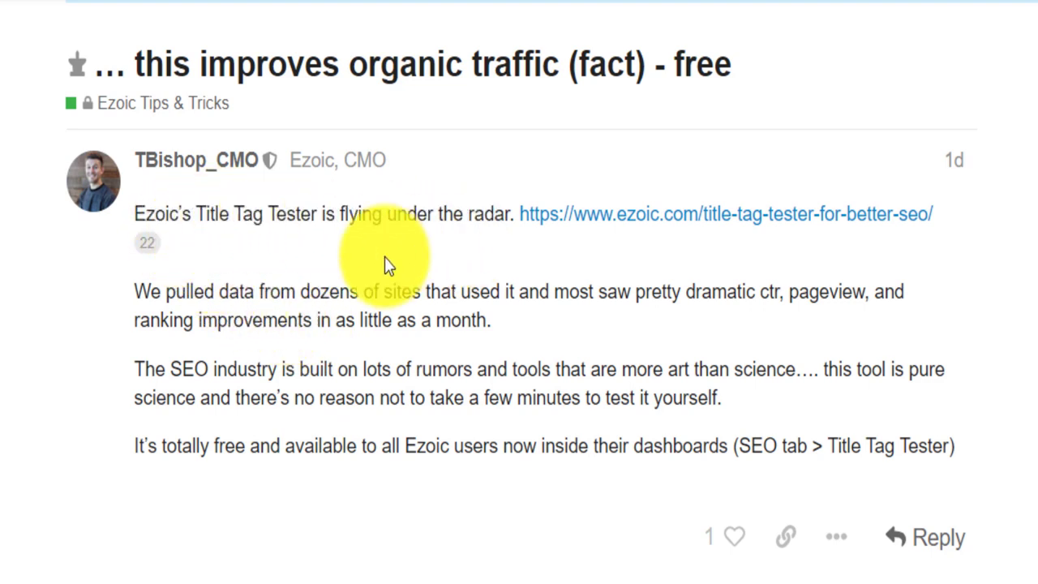
Highlight the forum post's claims on CTR improvement, pure science, and being free for all users.
{"action": "left_click_drag", "start_coordinate": [141, 294], "coordinate": [691, 289]}
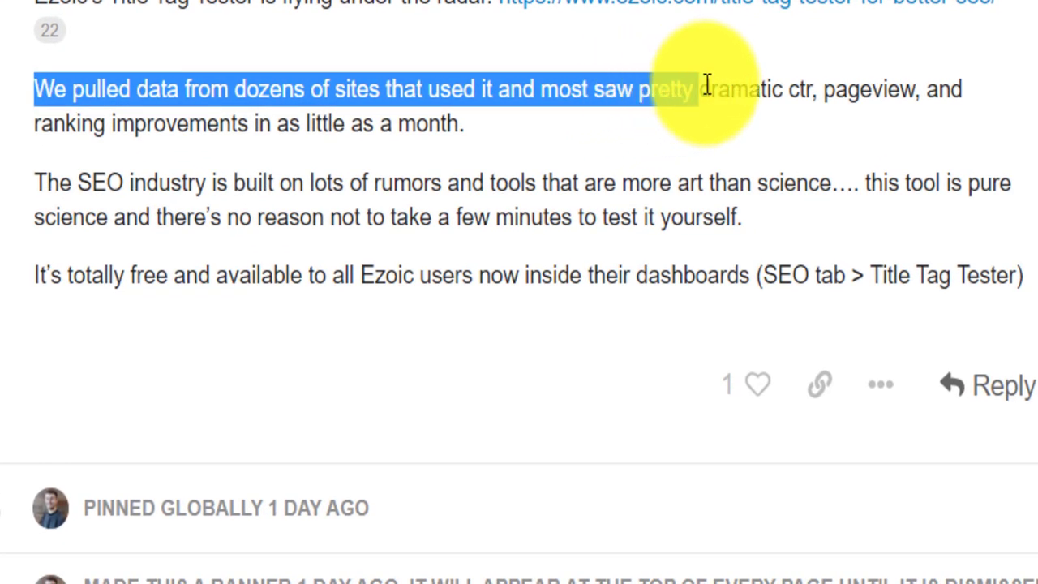
{"action": "left_click_drag", "start_coordinate": [707, 84], "coordinate": [484, 138]}
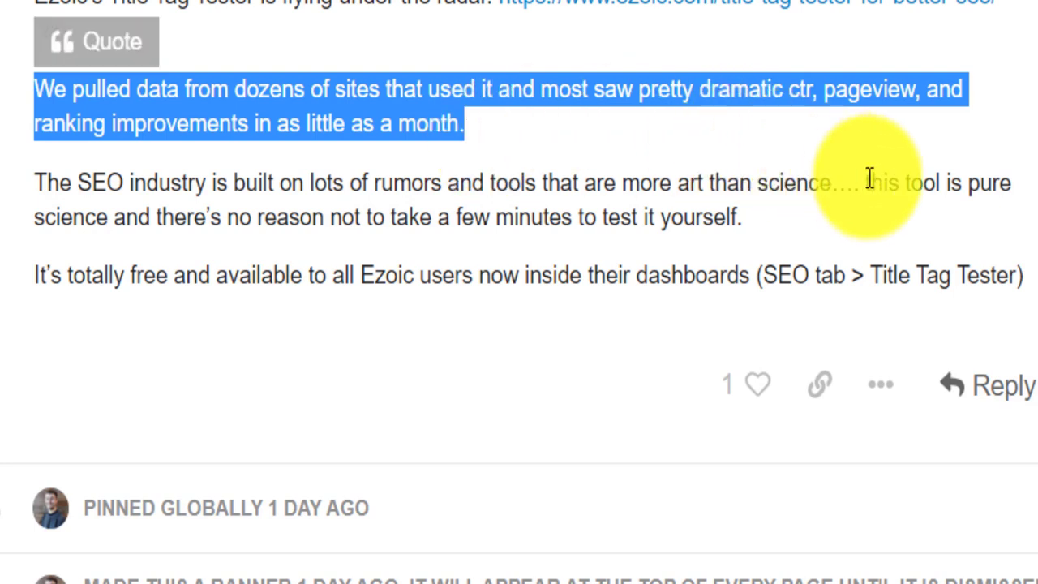
{"action": "left_click_drag", "start_coordinate": [866, 182], "coordinate": [579, 219]}
{"action": "left_click", "coordinate": [306, 267]}
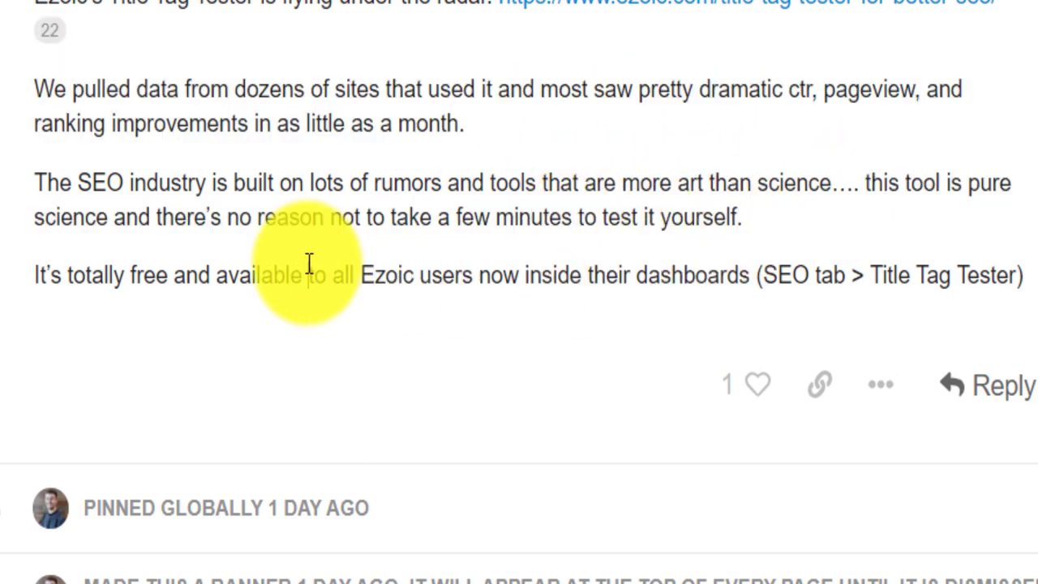
{"action": "left_click_drag", "start_coordinate": [34, 279], "coordinate": [1031, 256]}
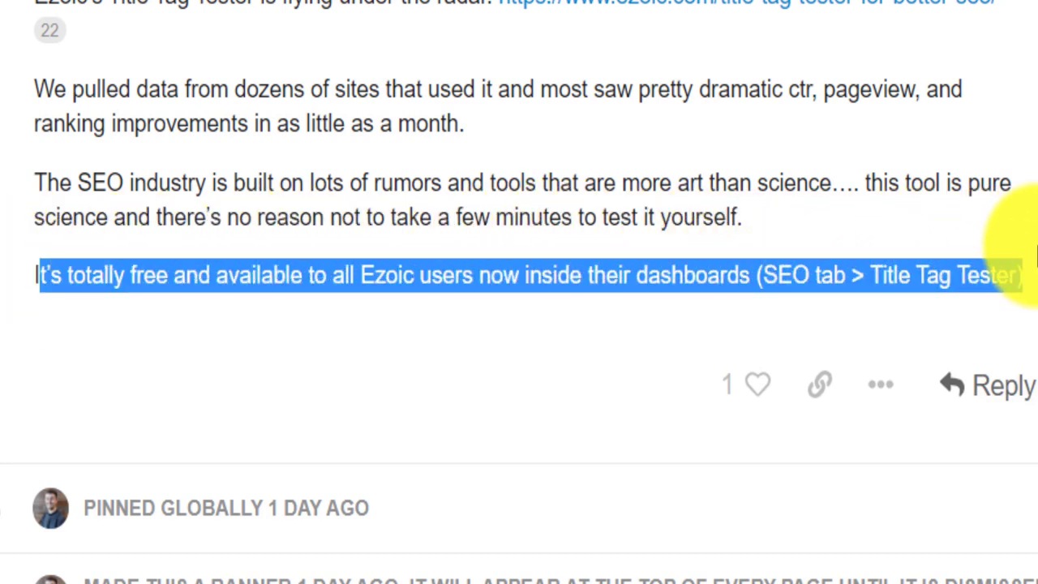
{"action": "left_click", "coordinate": [1034, 256]}
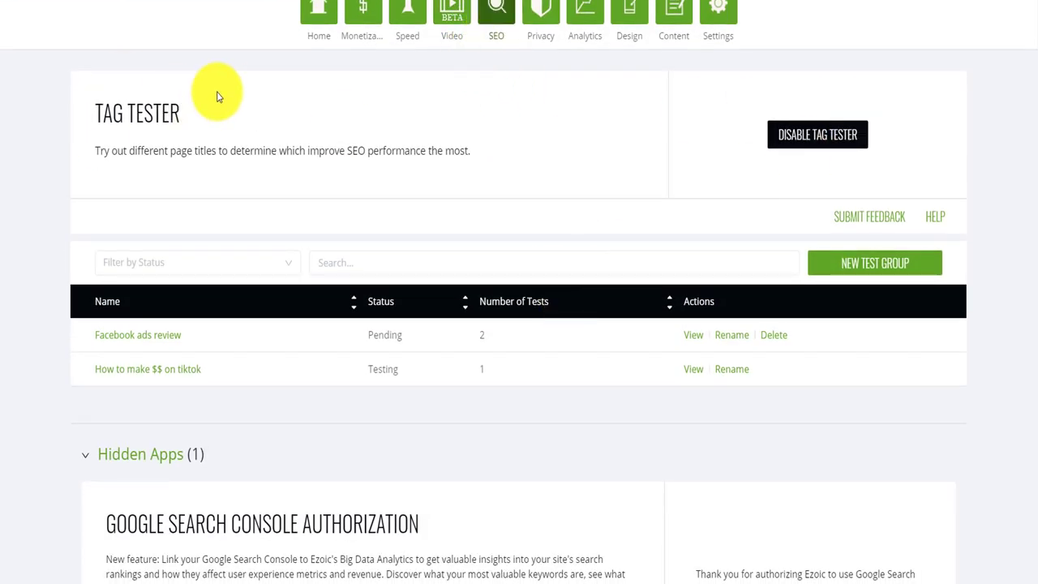
{"action": "scroll", "coordinate": [220, 92], "scroll_direction": "down", "scroll_amount": 2}
{"action": "scroll", "coordinate": [403, 98], "scroll_direction": "up", "scroll_amount": 3}
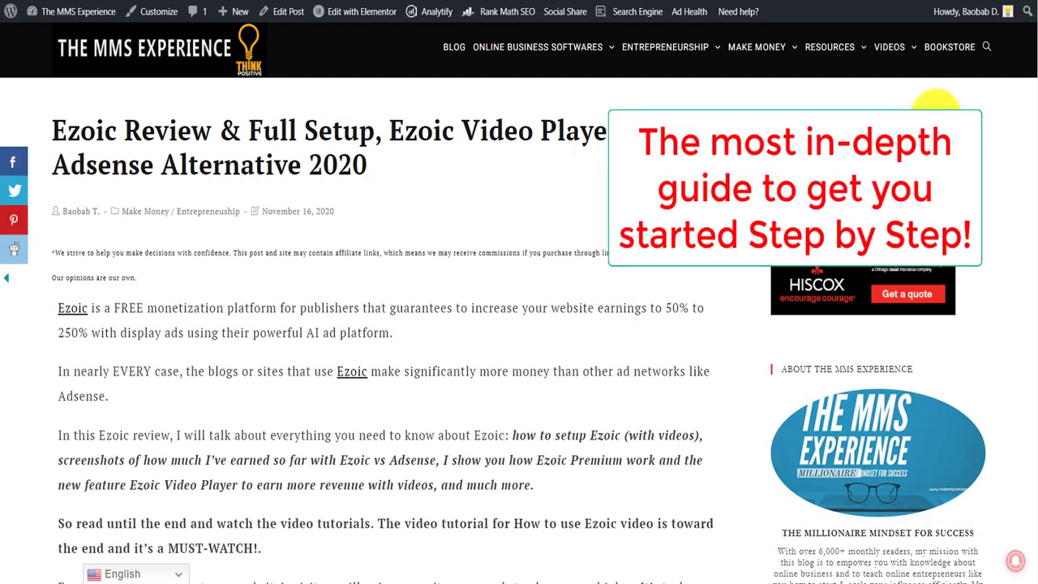
Jump to the 'What are Ezoic Requirements' section from the article's Contents.
{"action": "scroll", "coordinate": [1028, 32], "scroll_direction": "down", "scroll_amount": 1}
{"action": "scroll", "coordinate": [1028, 32], "scroll_direction": "down", "scroll_amount": 10}
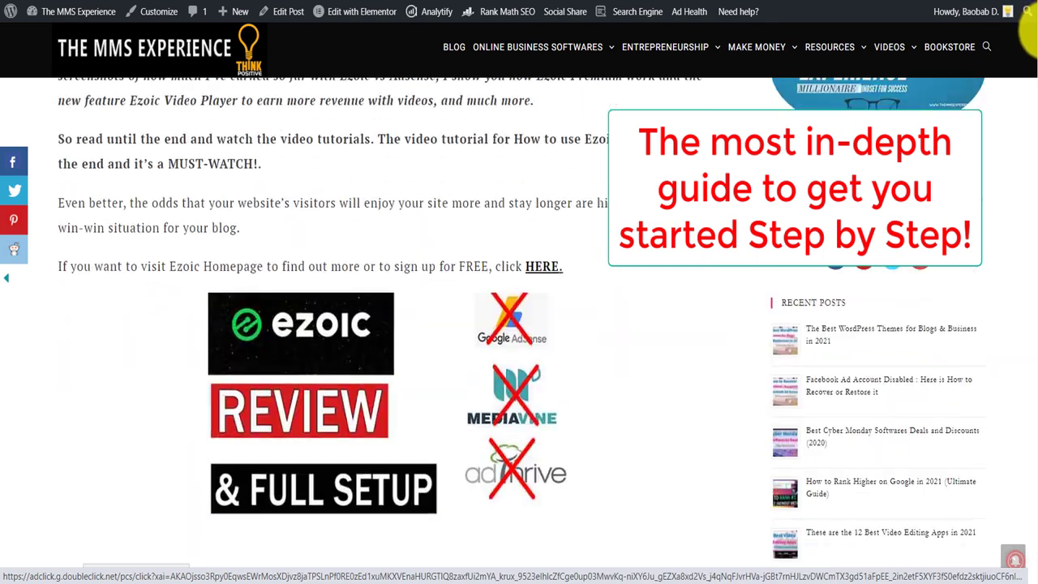
{"action": "scroll", "coordinate": [1028, 32], "scroll_direction": "up", "scroll_amount": 4}
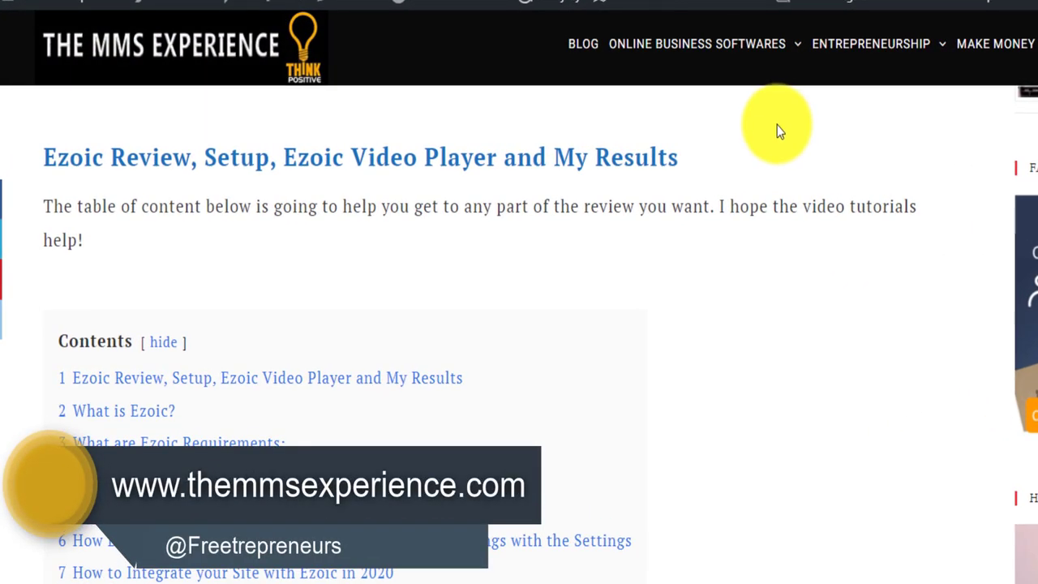
{"action": "mouse_move", "coordinate": [780, 49]}
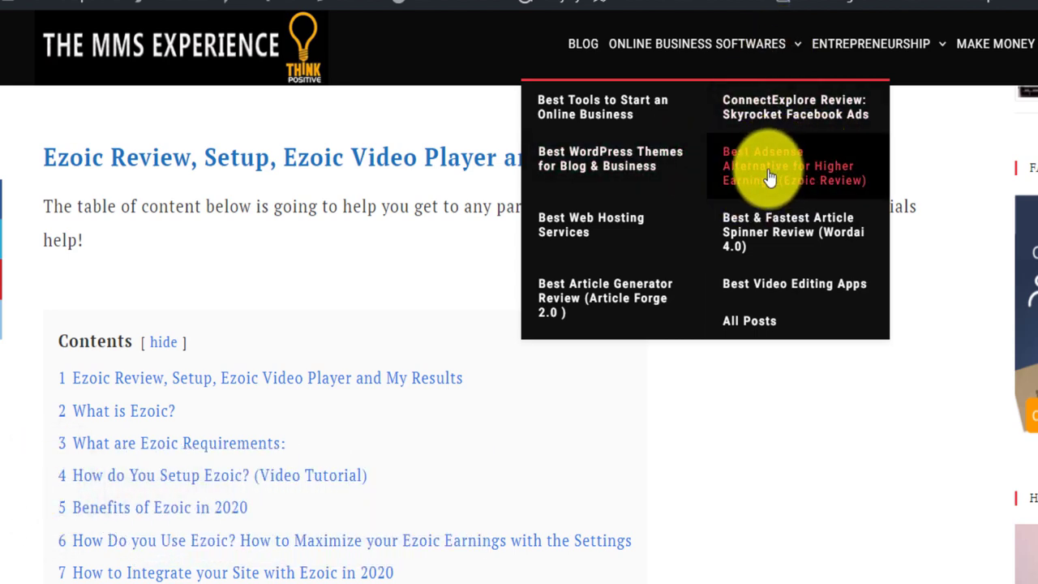
{"action": "scroll", "coordinate": [1028, 55], "scroll_direction": "down", "scroll_amount": 7}
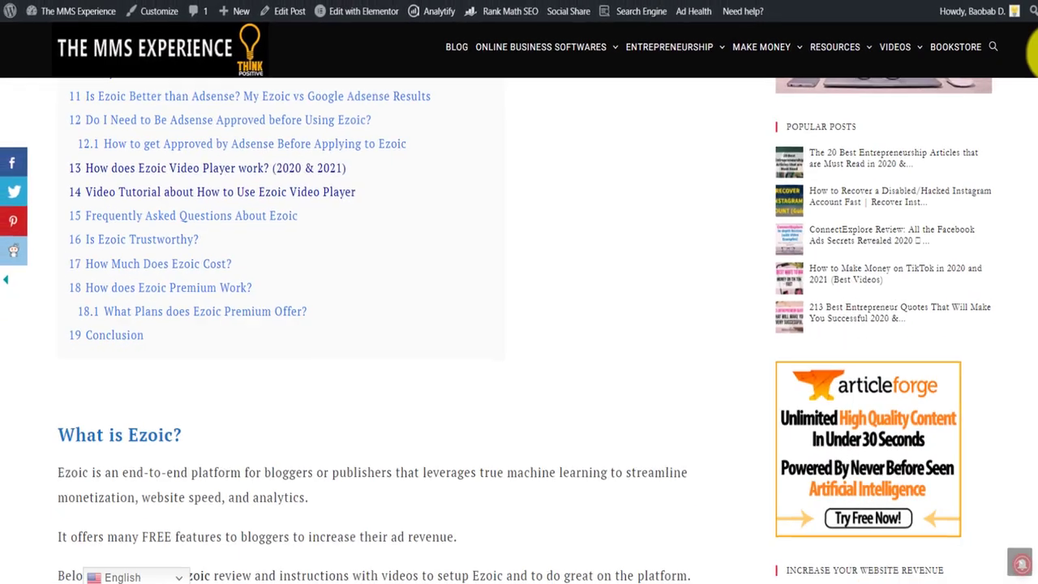
{"action": "scroll", "coordinate": [1032, 51], "scroll_direction": "up", "scroll_amount": 3}
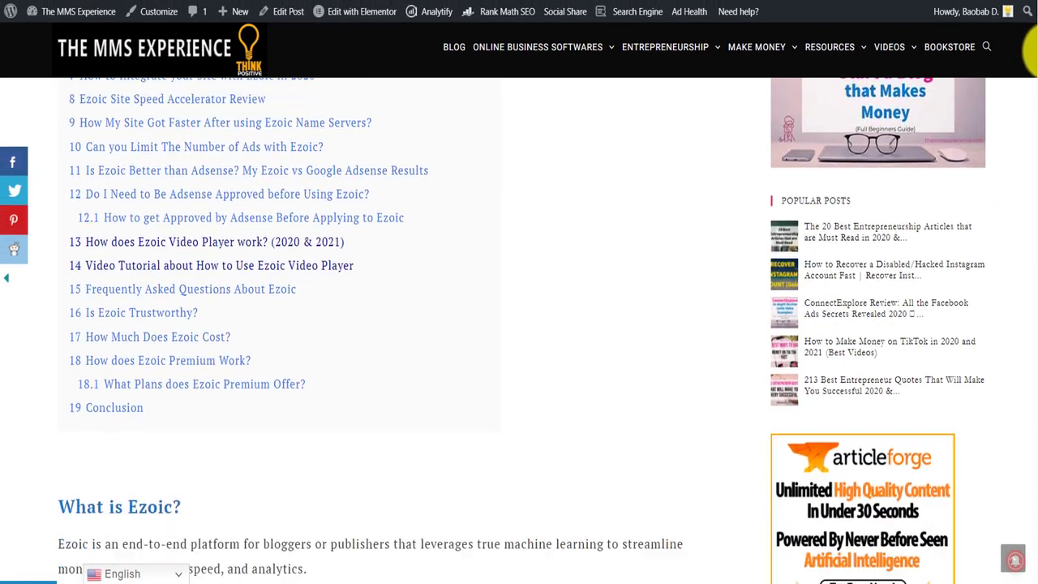
{"action": "scroll", "coordinate": [519, 324], "scroll_direction": "down", "scroll_amount": 4}
{"action": "scroll", "coordinate": [519, 324], "scroll_direction": "up", "scroll_amount": 4}
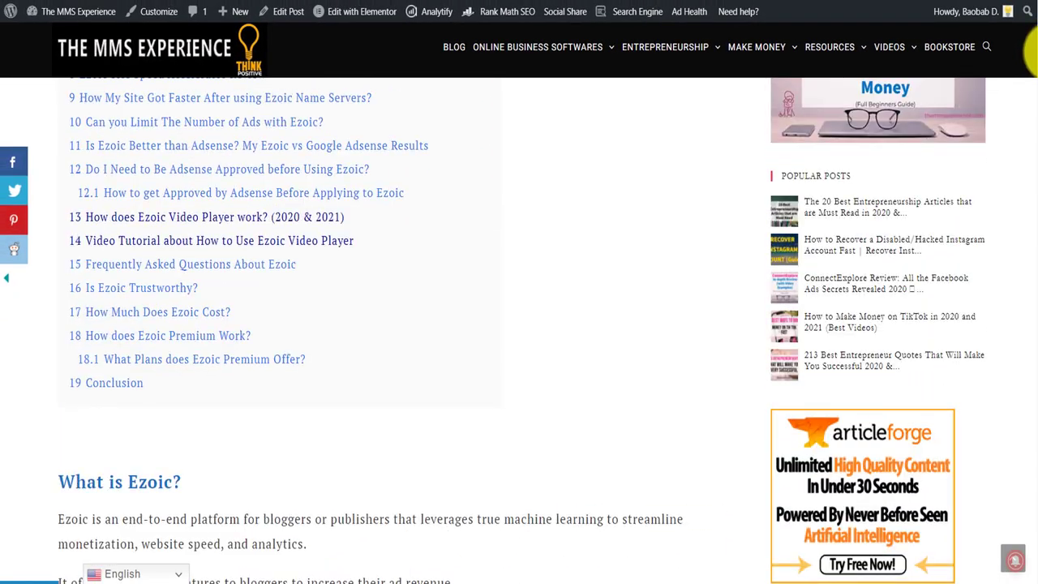
{"action": "scroll", "coordinate": [1034, 50], "scroll_direction": "up", "scroll_amount": 3}
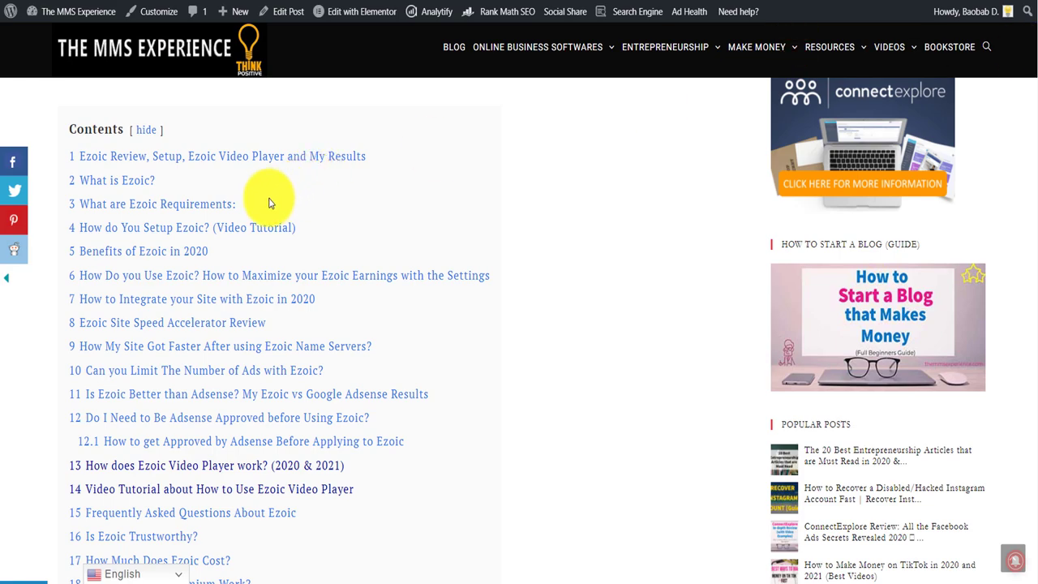
{"action": "left_click", "coordinate": [202, 205]}
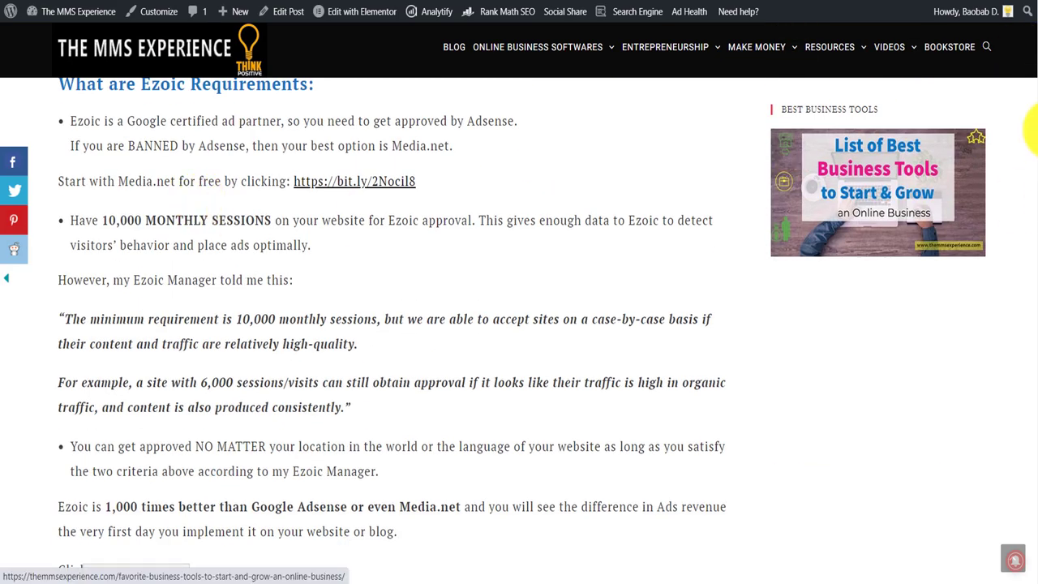
Scroll down to the section on integrating a site with Ezoic via name servers.
{"action": "scroll", "coordinate": [1031, 83], "scroll_direction": "down", "scroll_amount": 10}
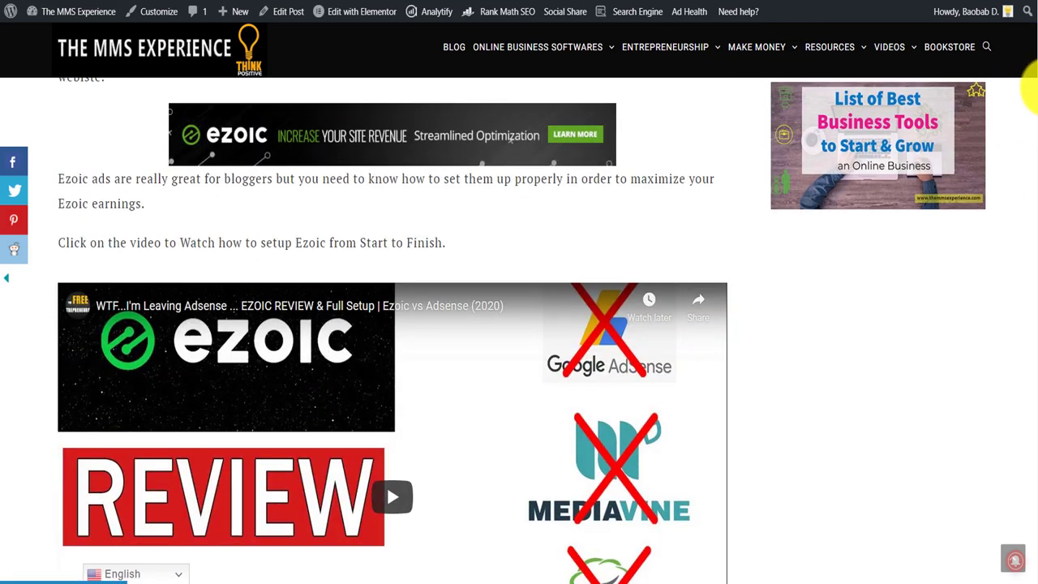
{"action": "scroll", "coordinate": [1032, 95], "scroll_direction": "down", "scroll_amount": 10}
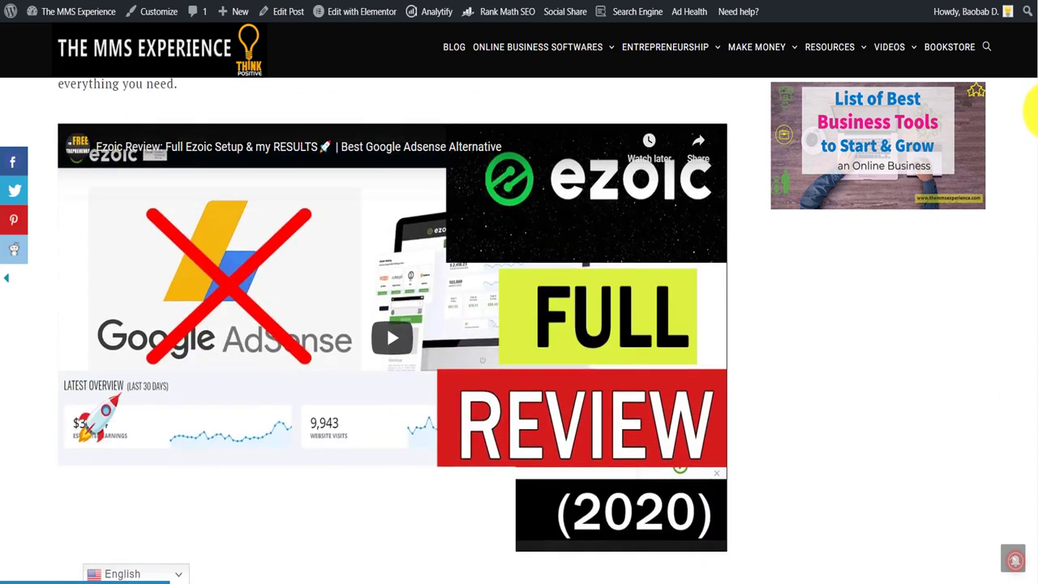
{"action": "scroll", "coordinate": [1029, 113], "scroll_direction": "down", "scroll_amount": 10}
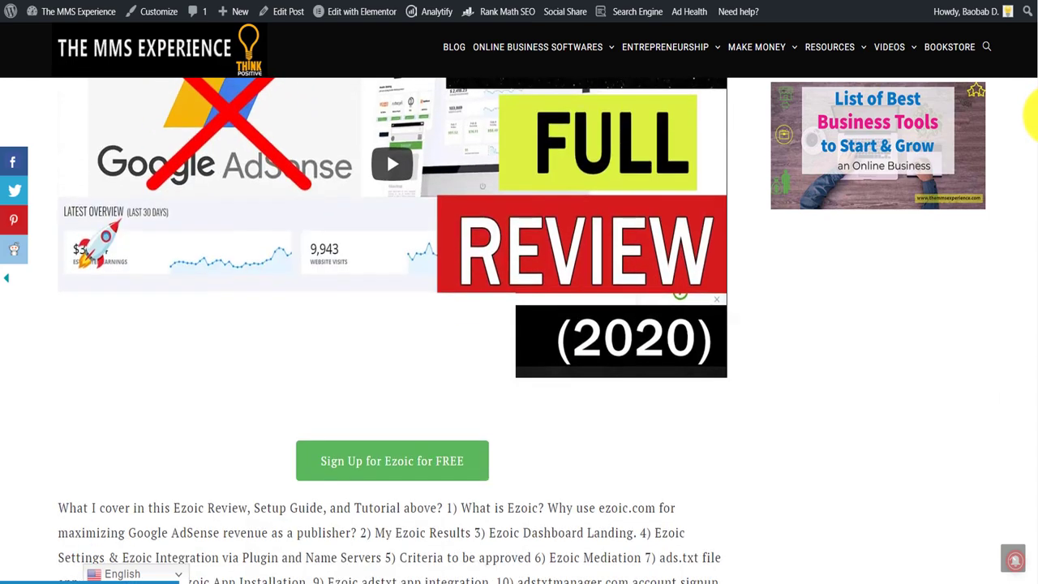
{"action": "scroll", "coordinate": [1025, 158], "scroll_direction": "up", "scroll_amount": 2}
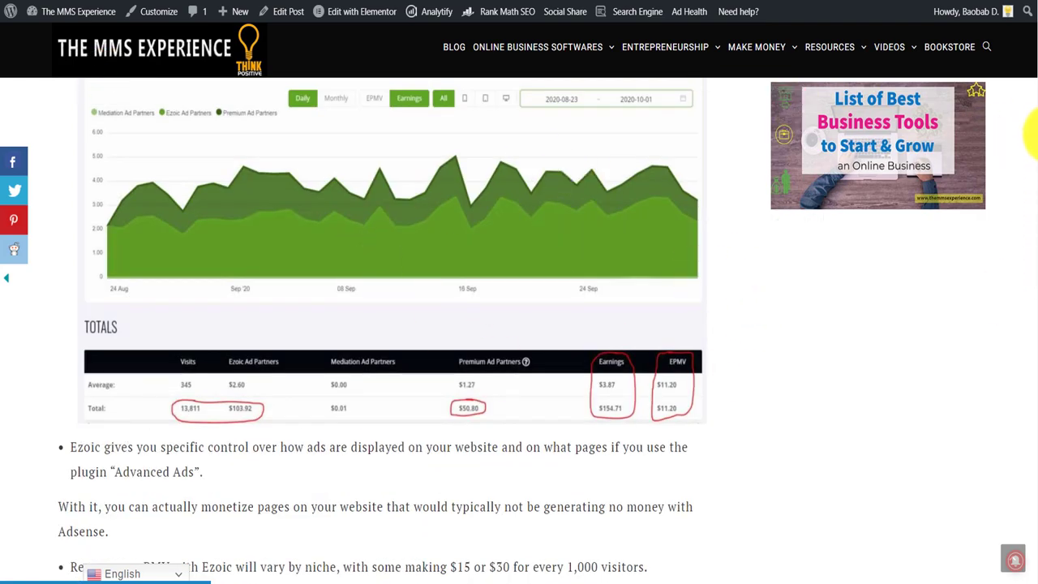
{"action": "scroll", "coordinate": [1030, 134], "scroll_direction": "down", "scroll_amount": 15}
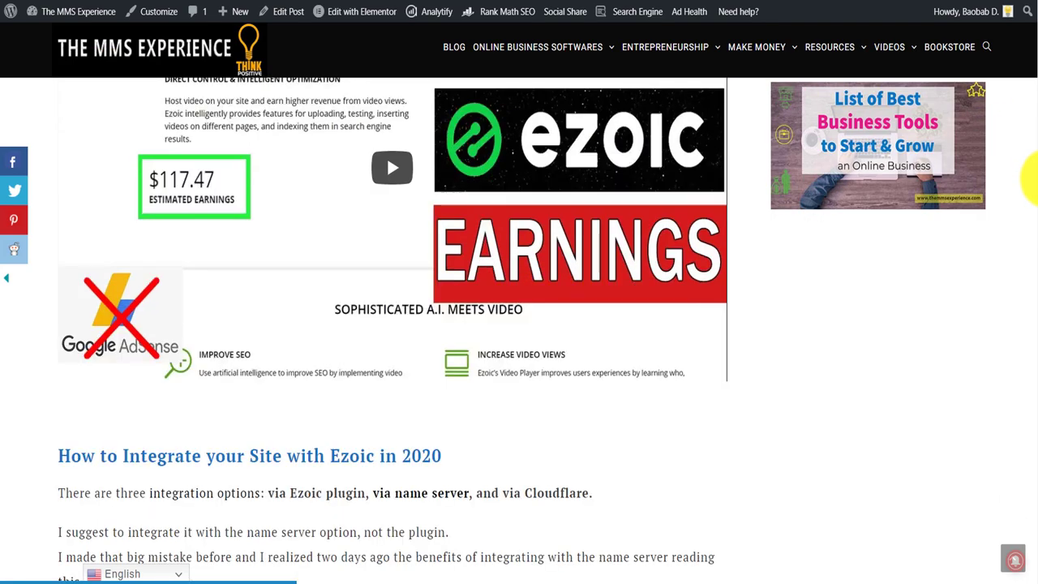
{"action": "scroll", "coordinate": [1031, 180], "scroll_direction": "down", "scroll_amount": 5}
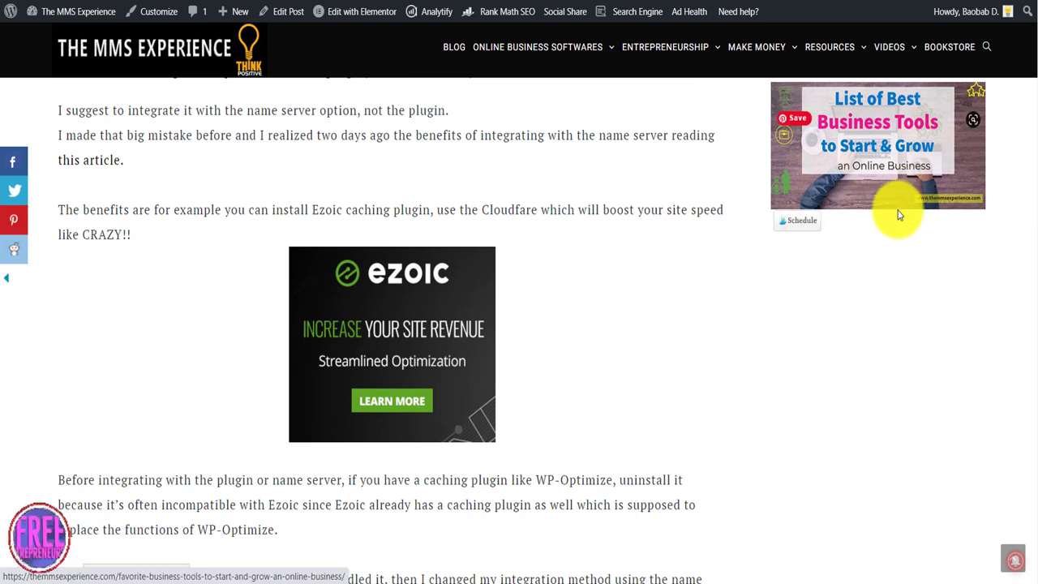